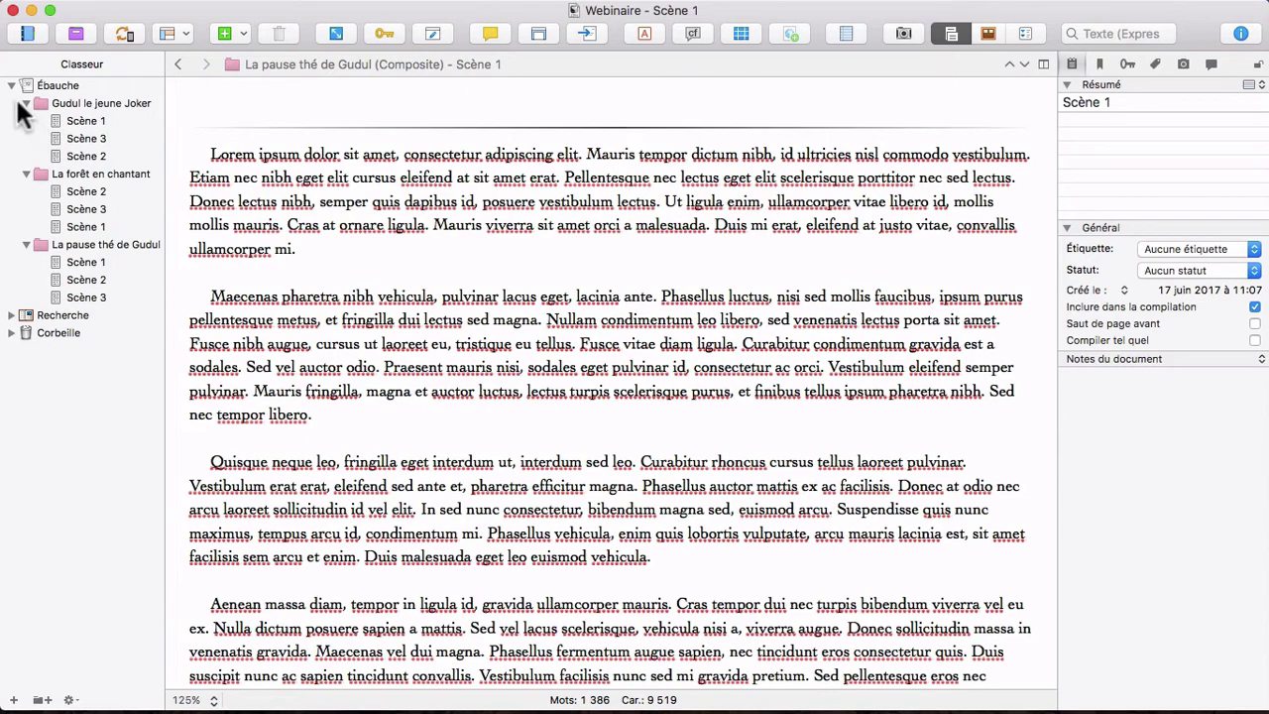
Step: Examine the three chapter folders in the draft and the scenes of the first two chapters
mouse_move(18, 102)
mouse_down()
mouse_move(60, 105)
mouse_move(42, 115)
mouse_move(19, 103)
mouse_up()
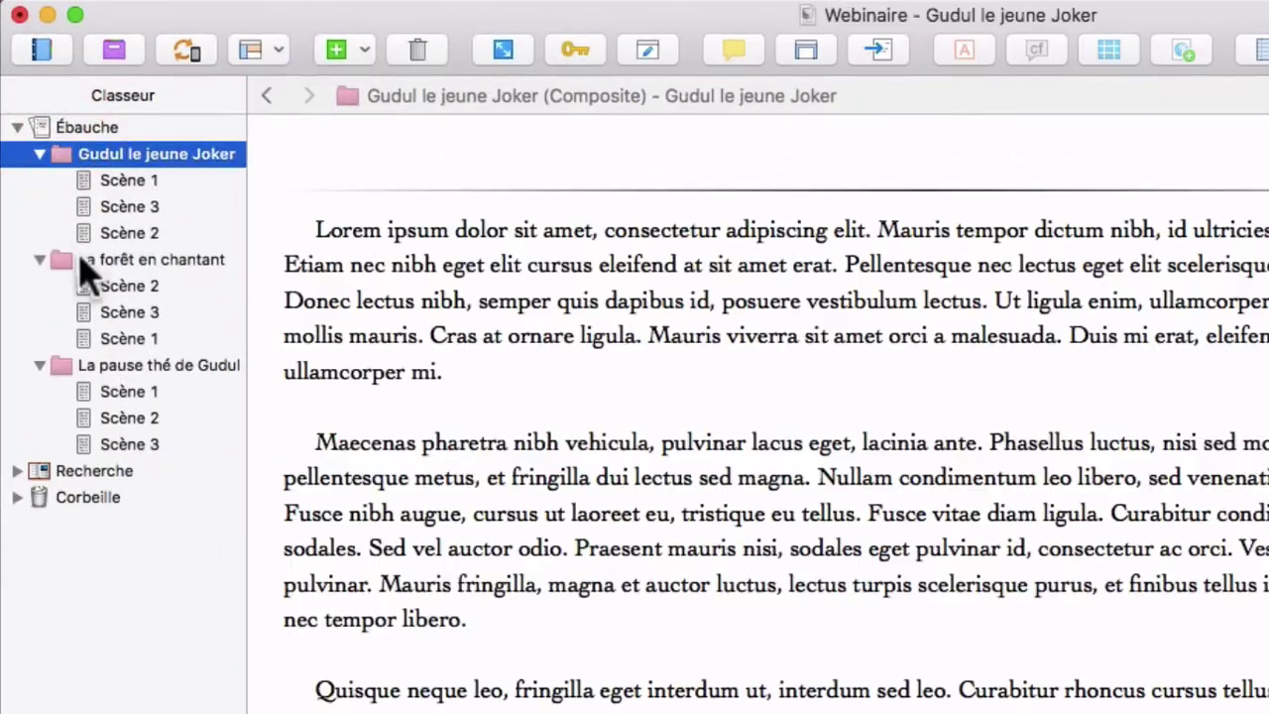
click(84, 265)
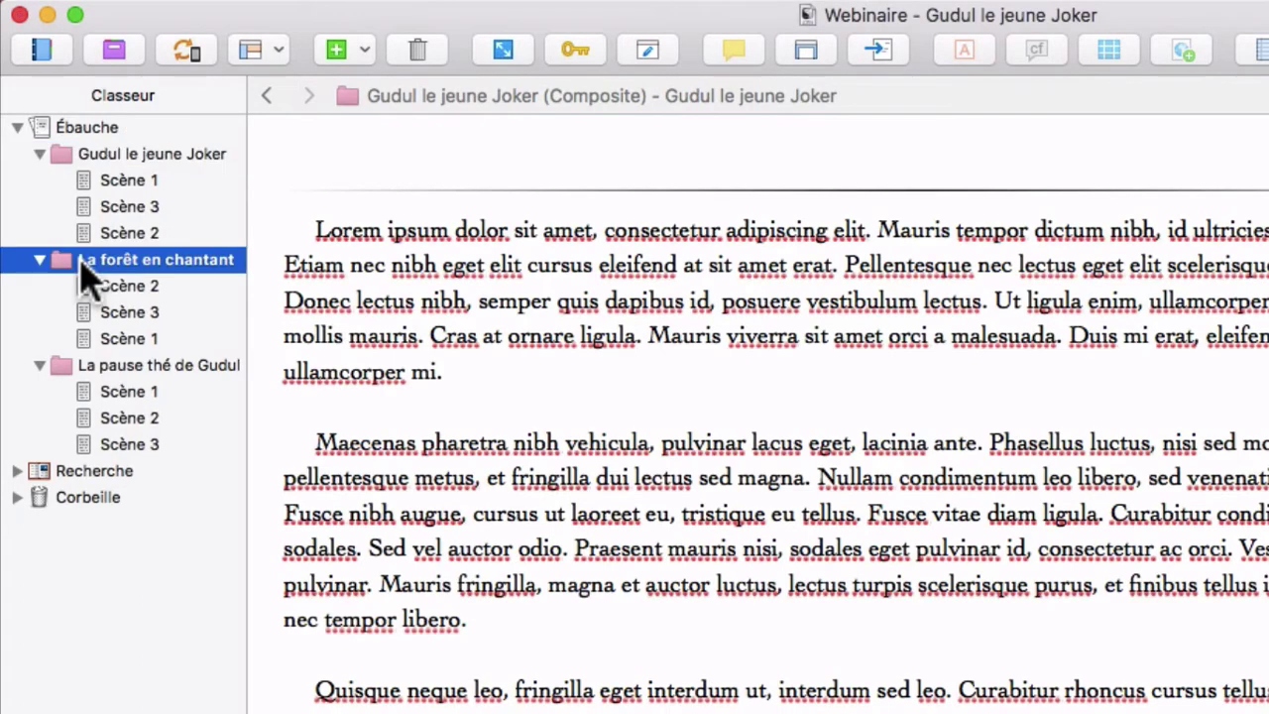
click(69, 375)
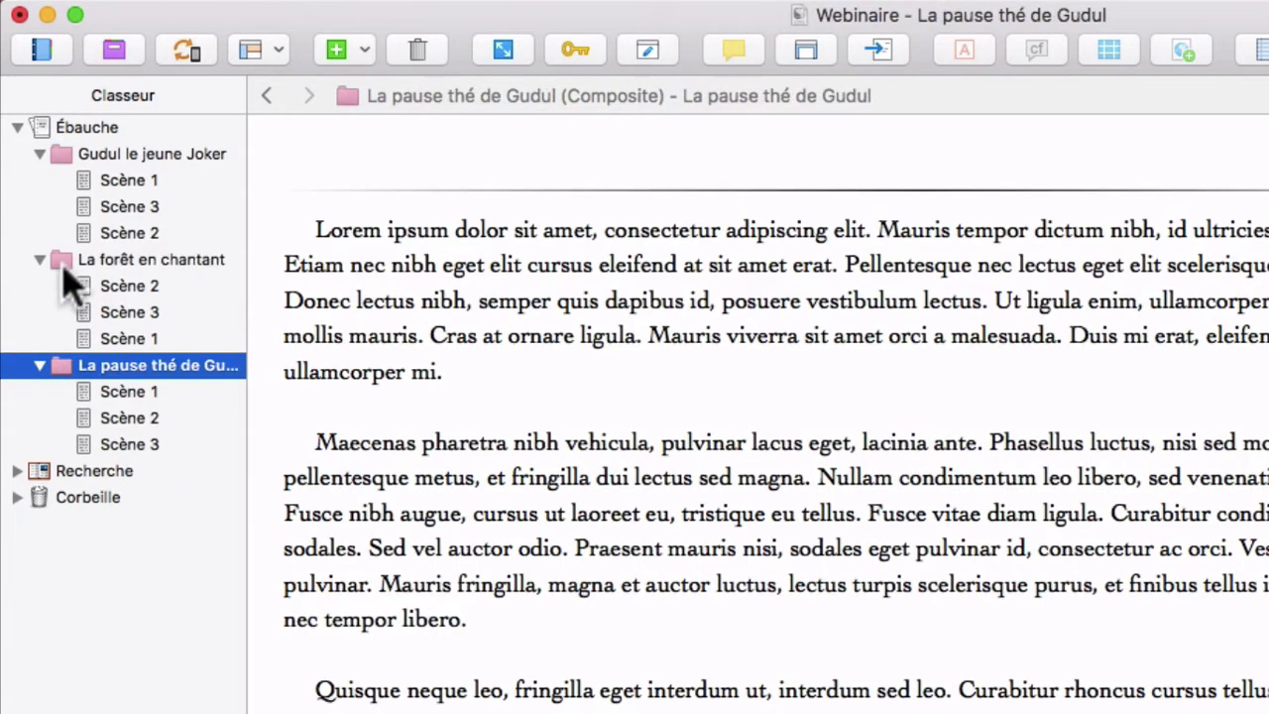
click(63, 238)
click(69, 156)
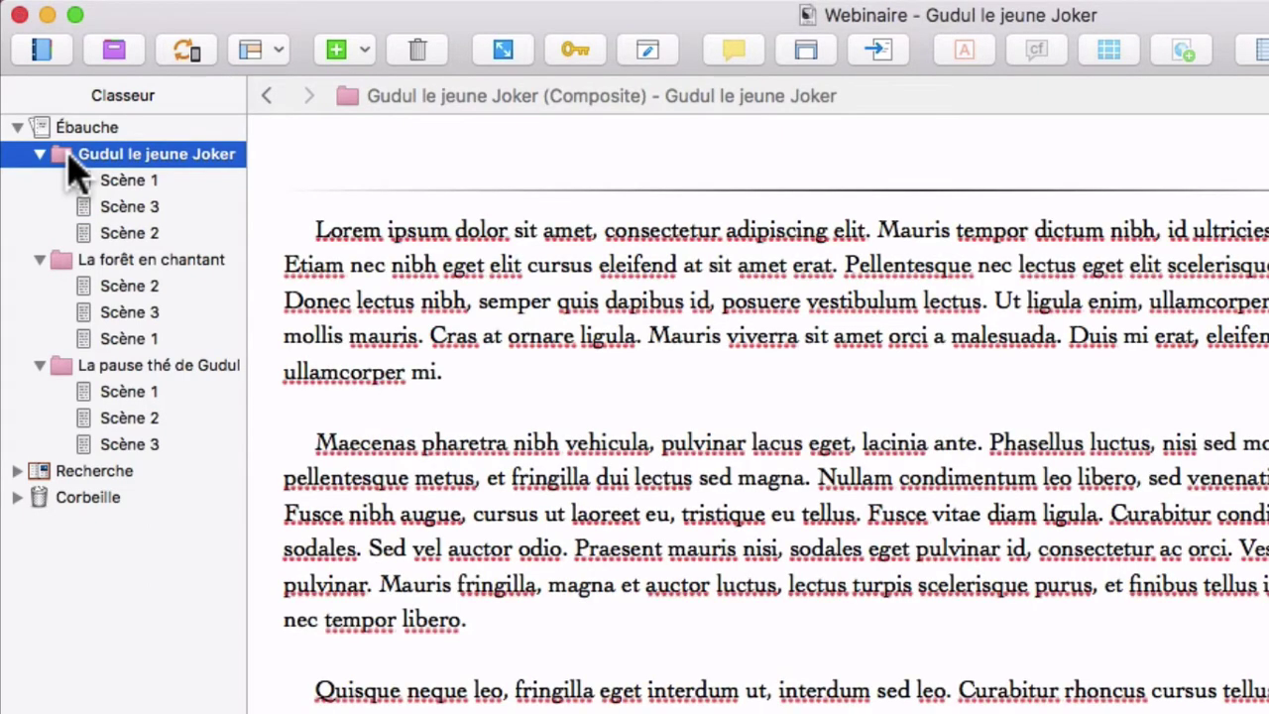
click(109, 183)
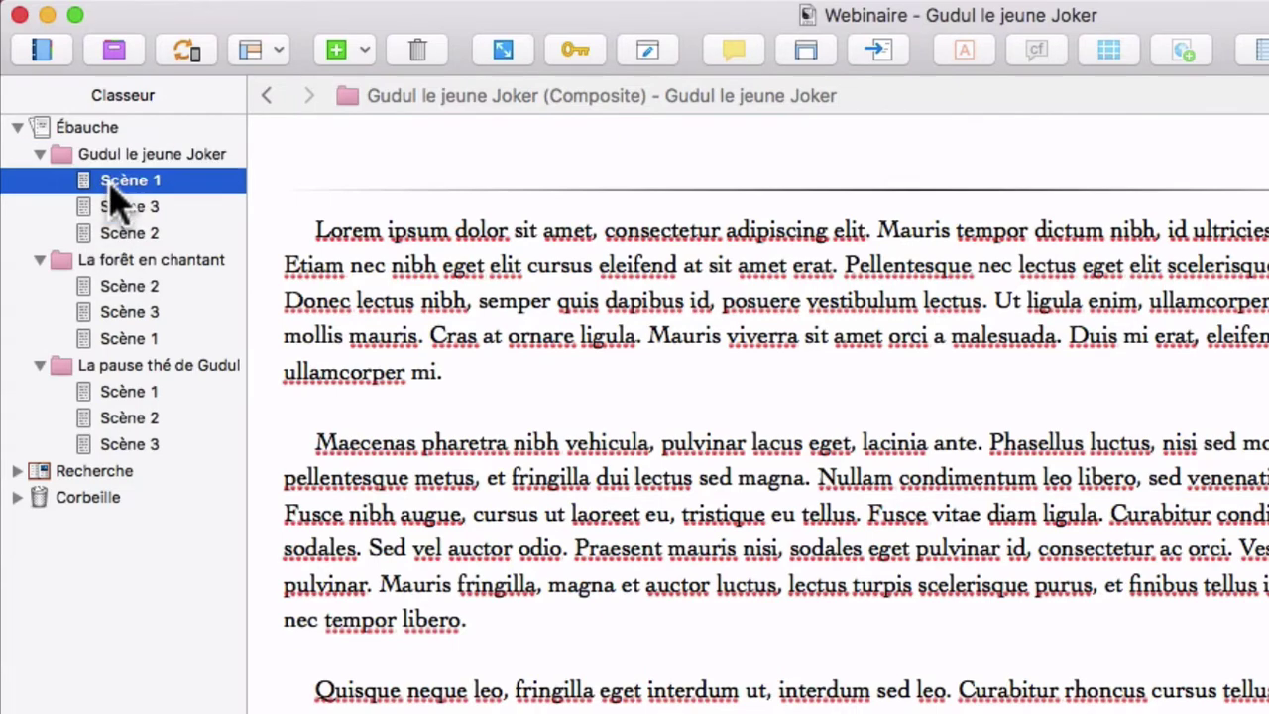
click(115, 208)
click(120, 236)
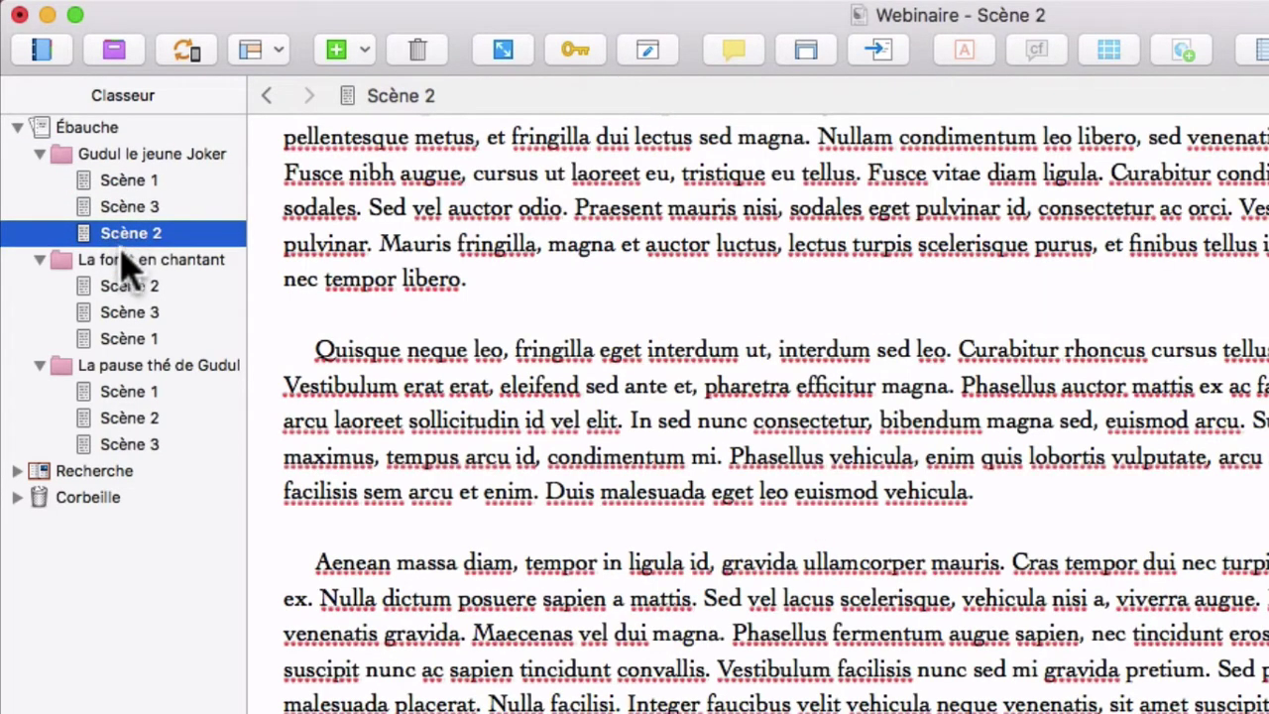
click(125, 260)
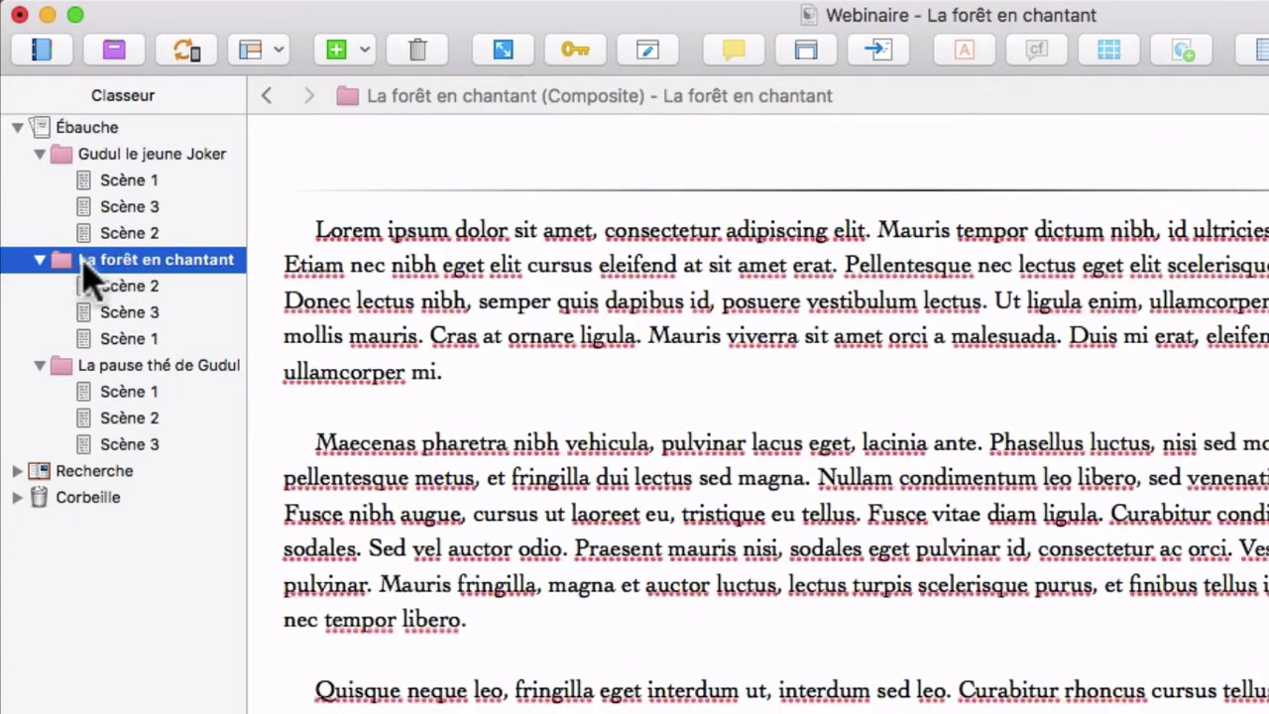
click(89, 285)
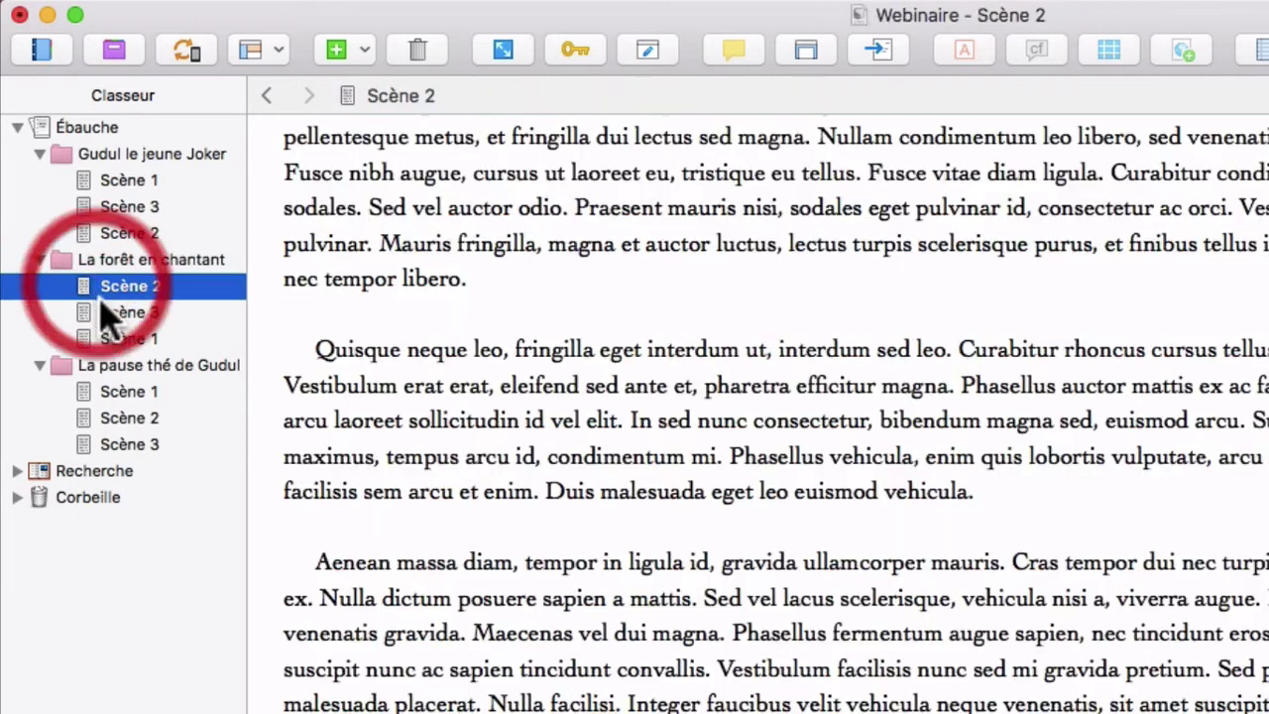
click(102, 313)
click(111, 342)
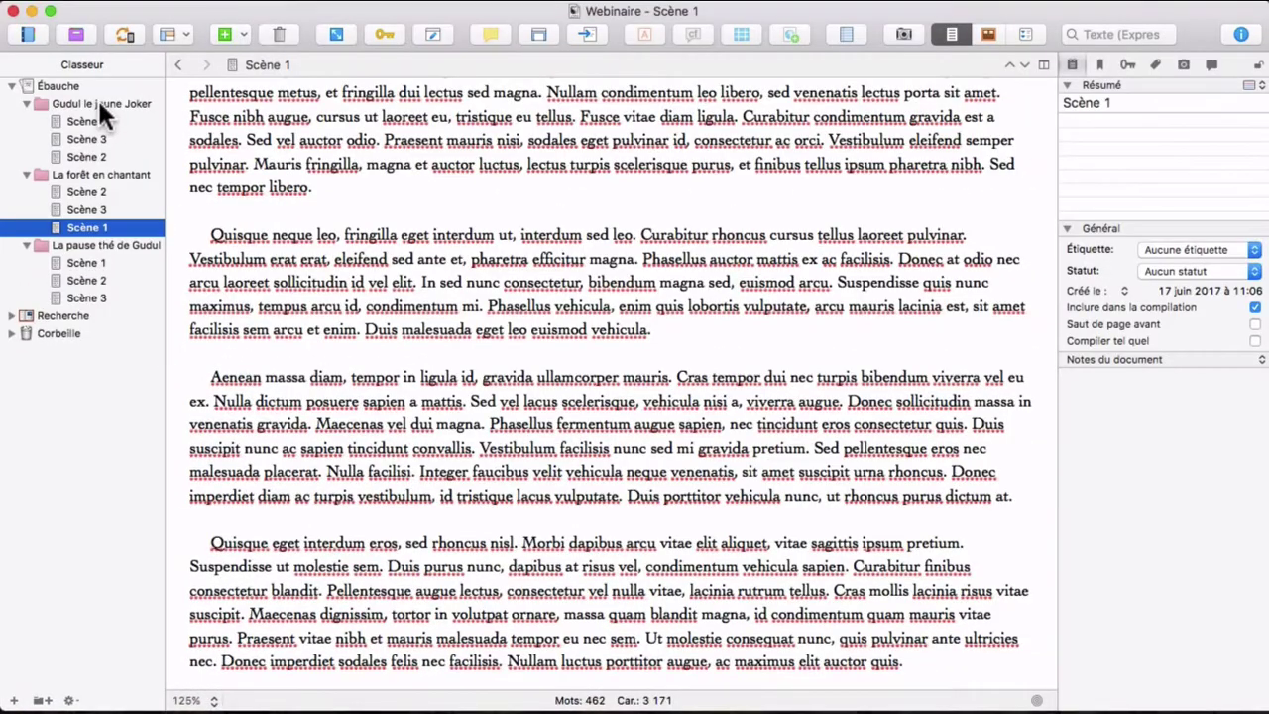
Step: Examine the title of the chapter folder Gudul le jeune Joker, both in the binder and in the document header
click(100, 104)
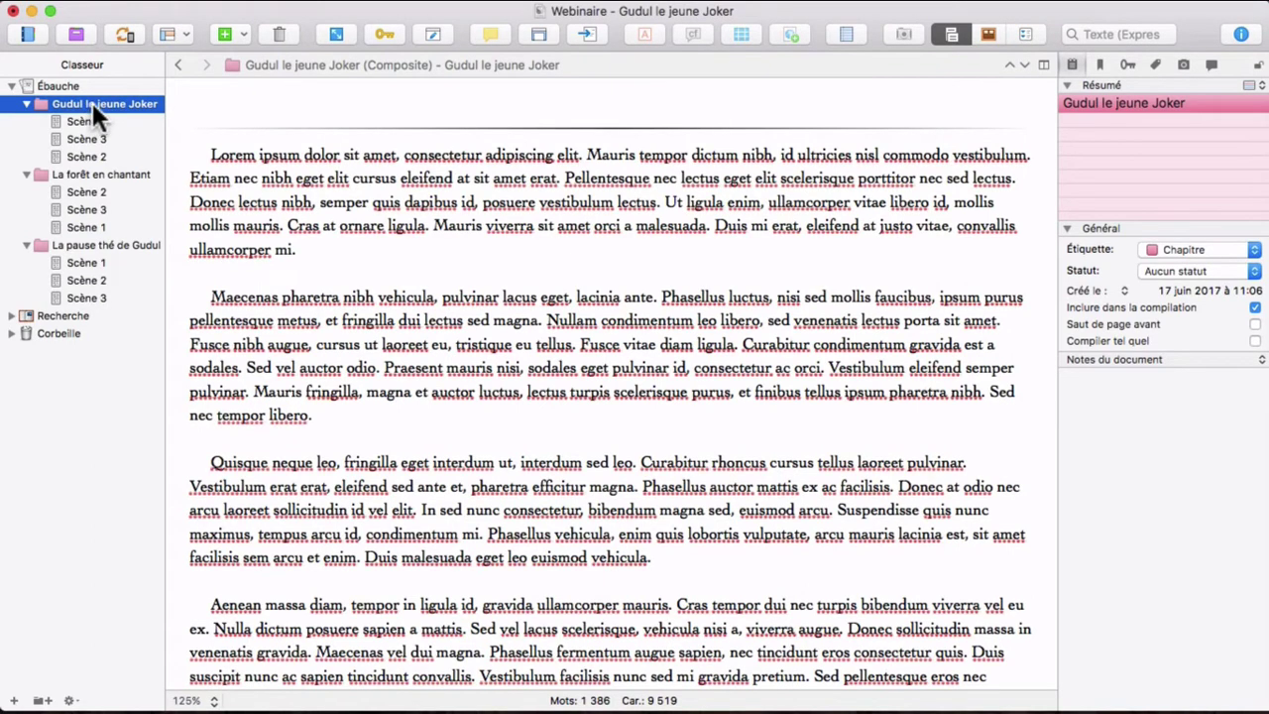
click(92, 102)
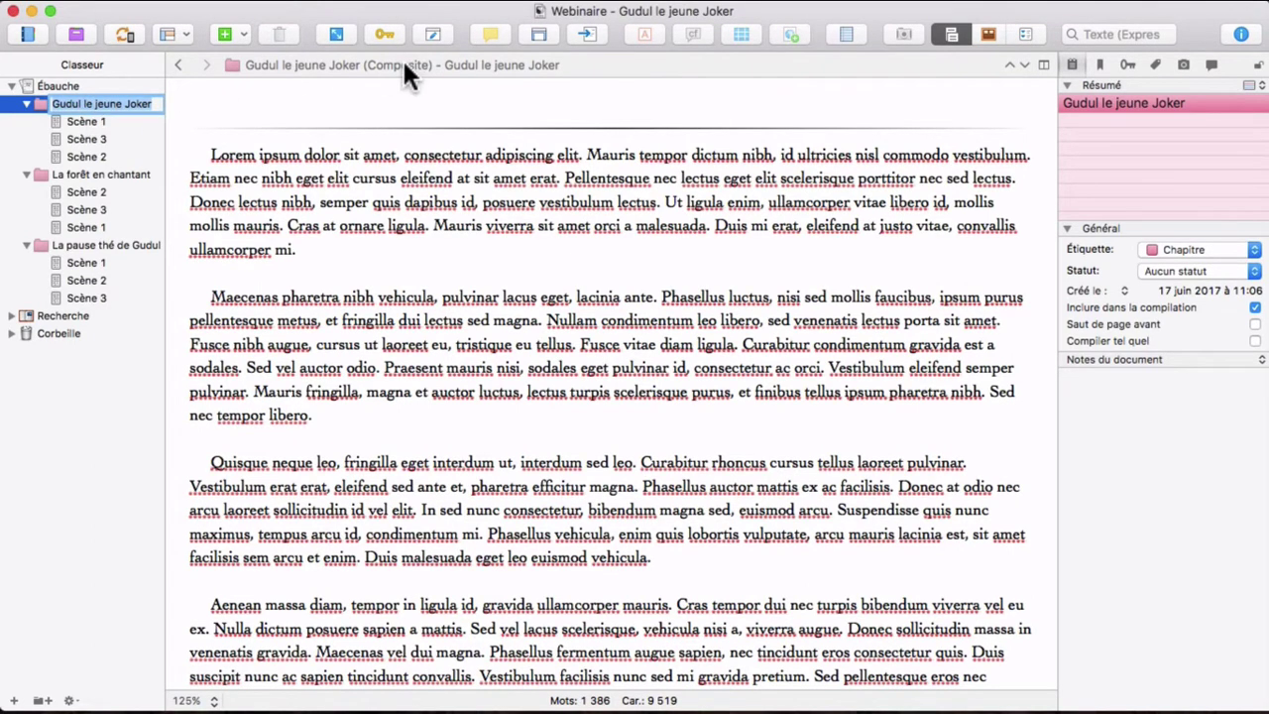
key(Escape)
click(951, 33)
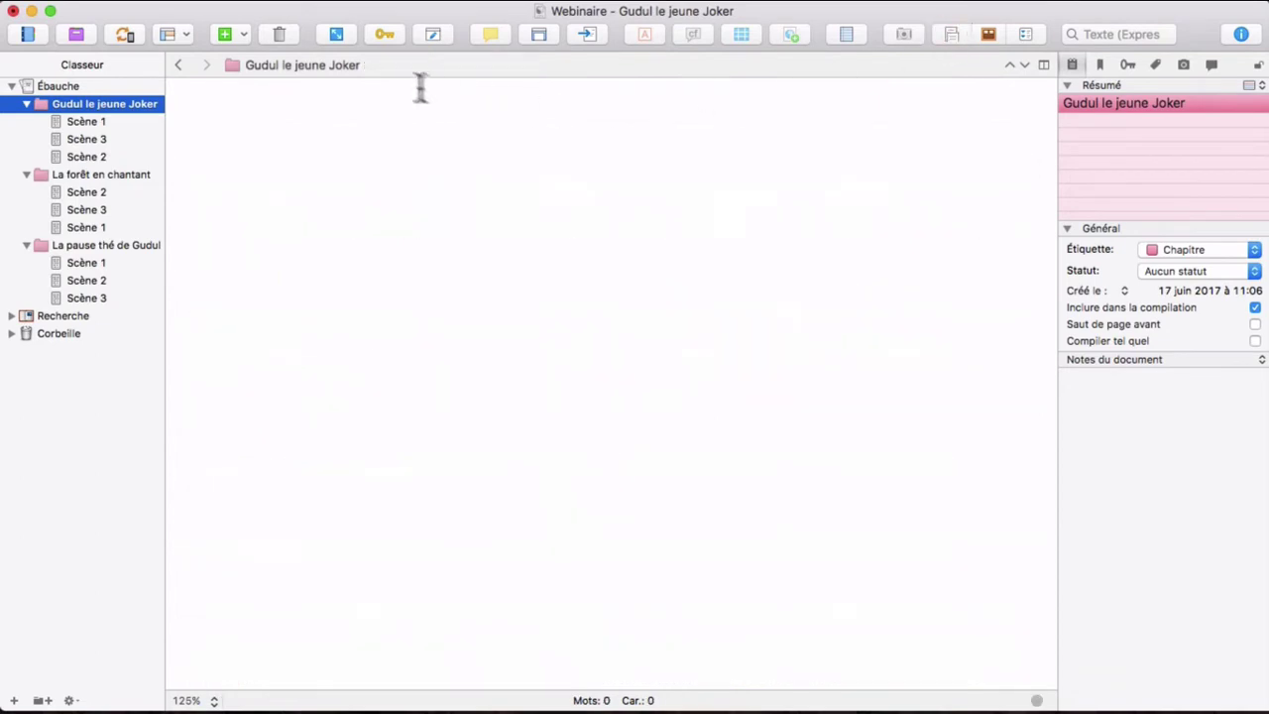
double_click(359, 65)
triple_click(359, 65)
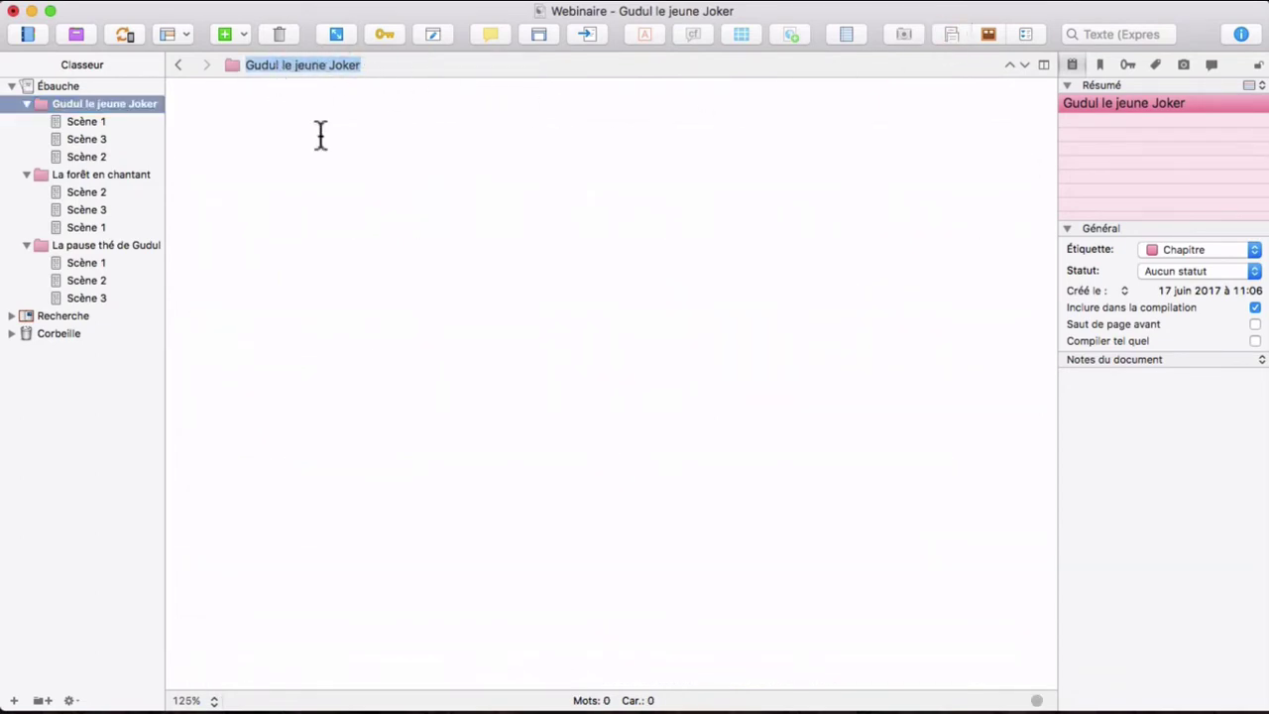
click(71, 110)
click(950, 36)
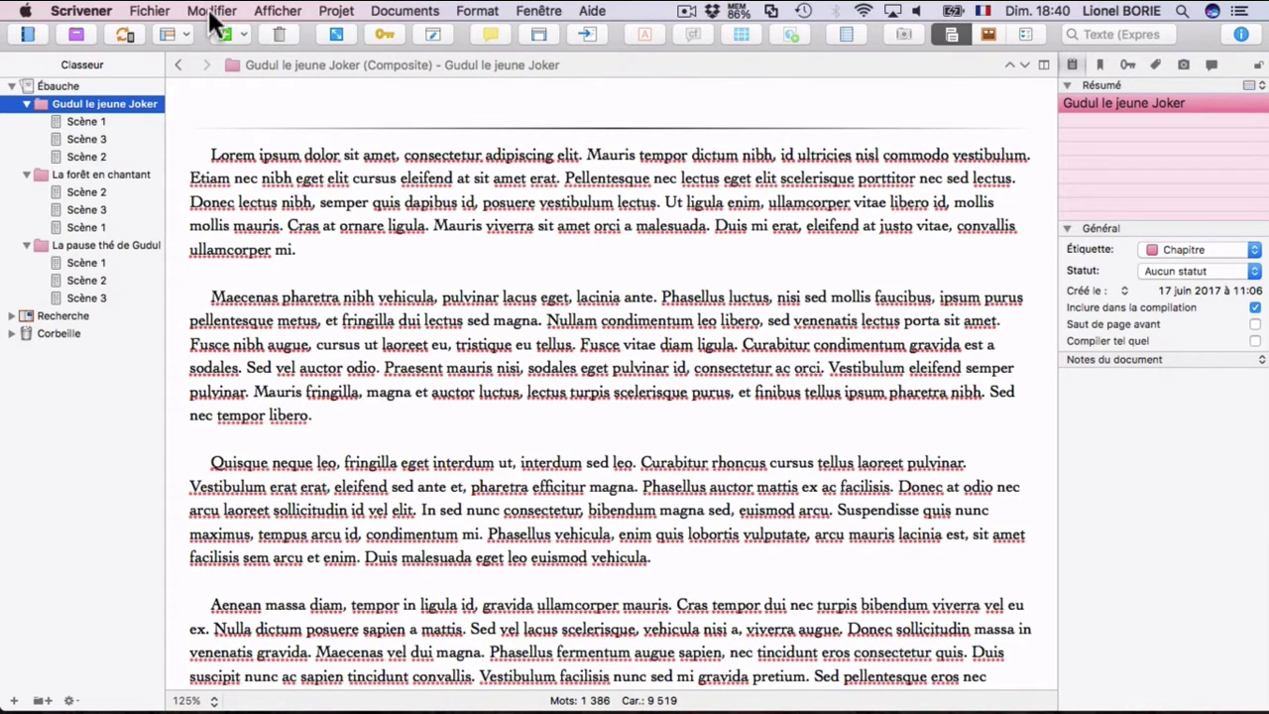
Step: Review the available format presets and the front matter option in the Compile settings, leaving without compiling
click(207, 10)
mouse_move(162, 11)
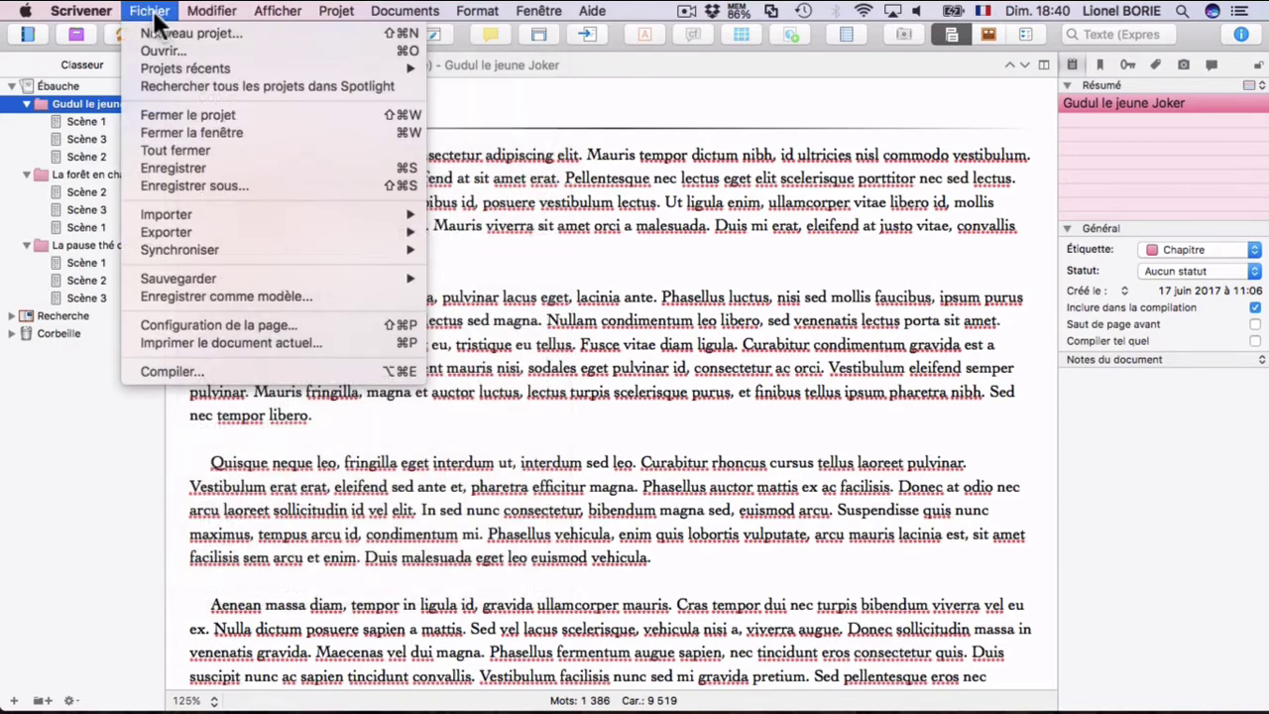
click(180, 368)
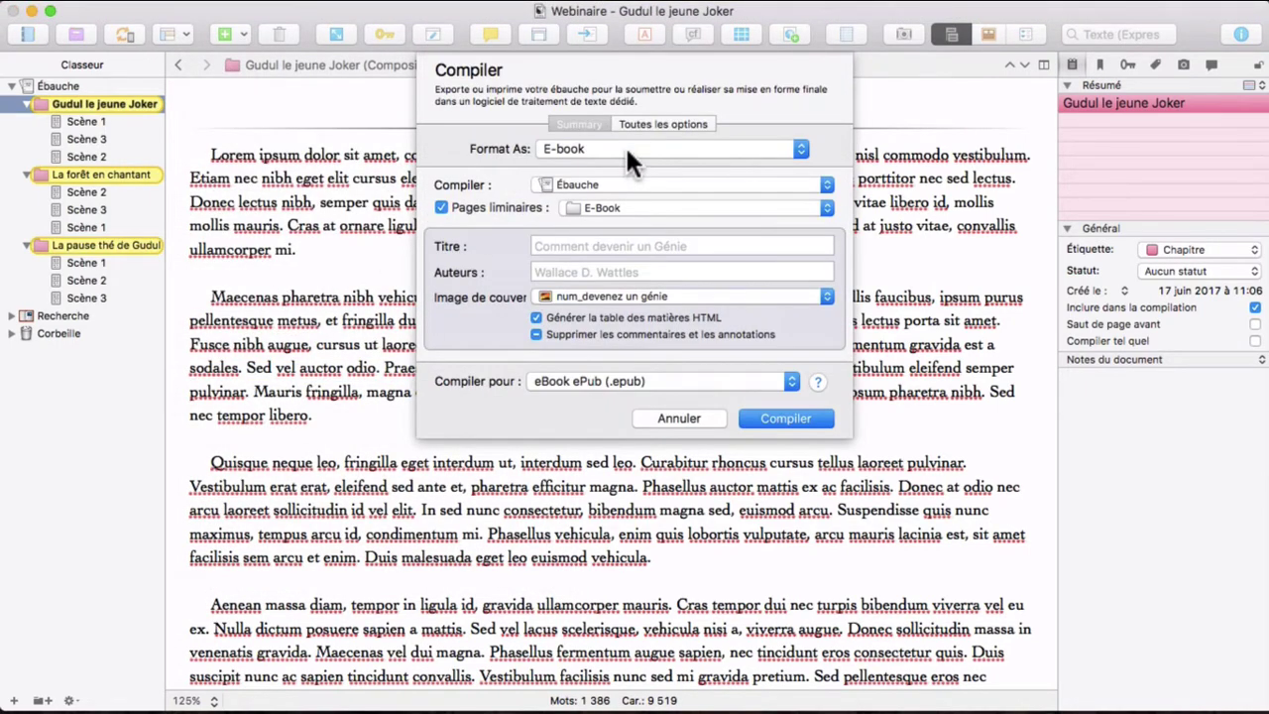
click(626, 148)
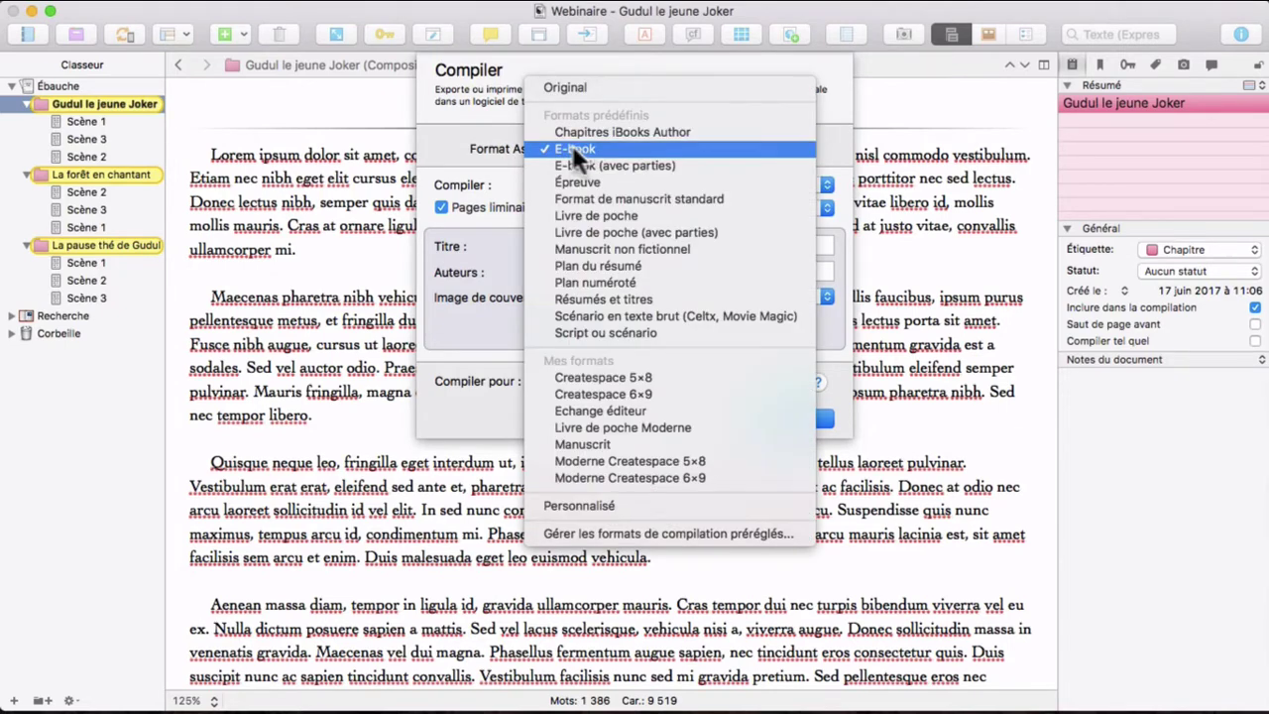
click(435, 136)
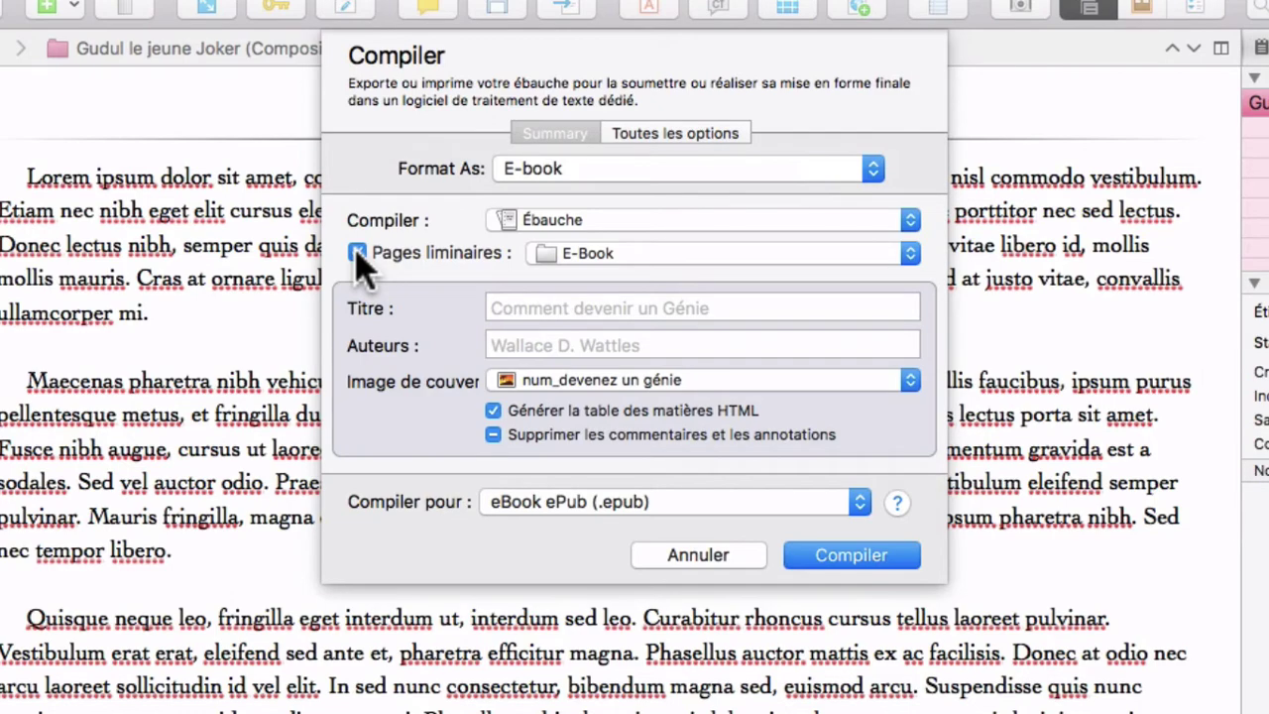
click(680, 557)
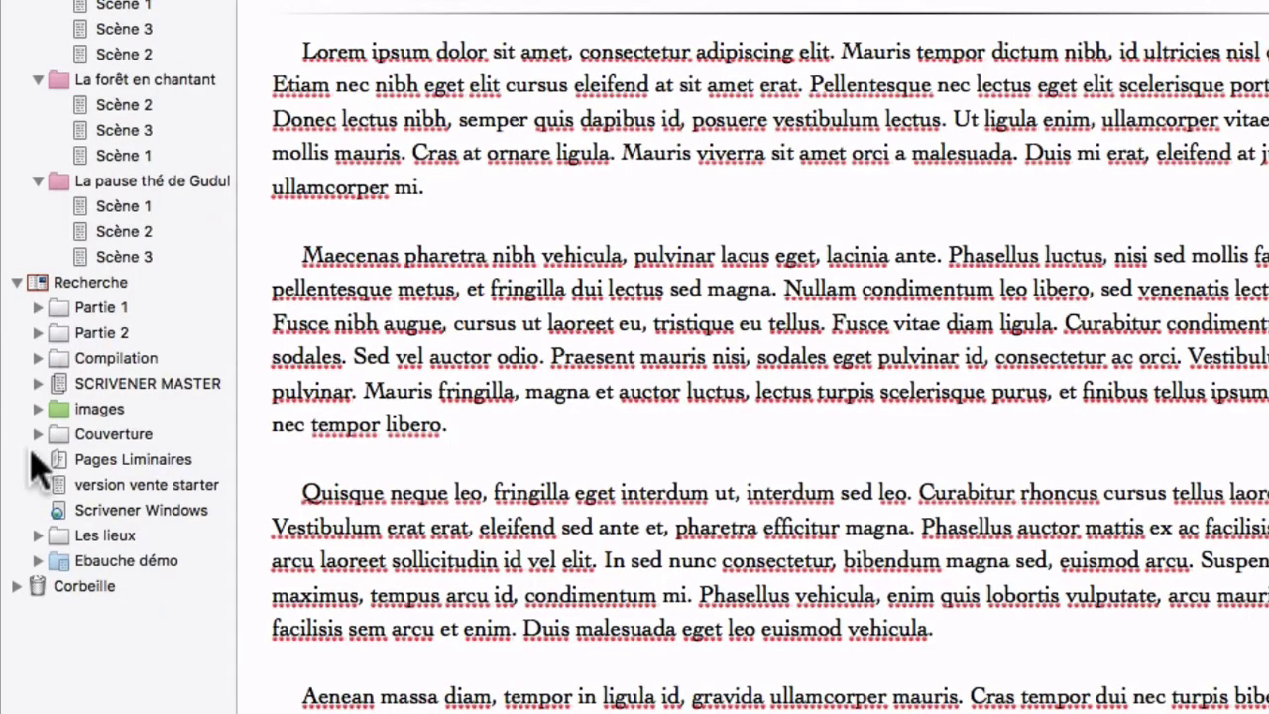
Step: Inspect the Couverture and Dédicace documents inside the E-Book folder of Pages Liminaires
click(36, 458)
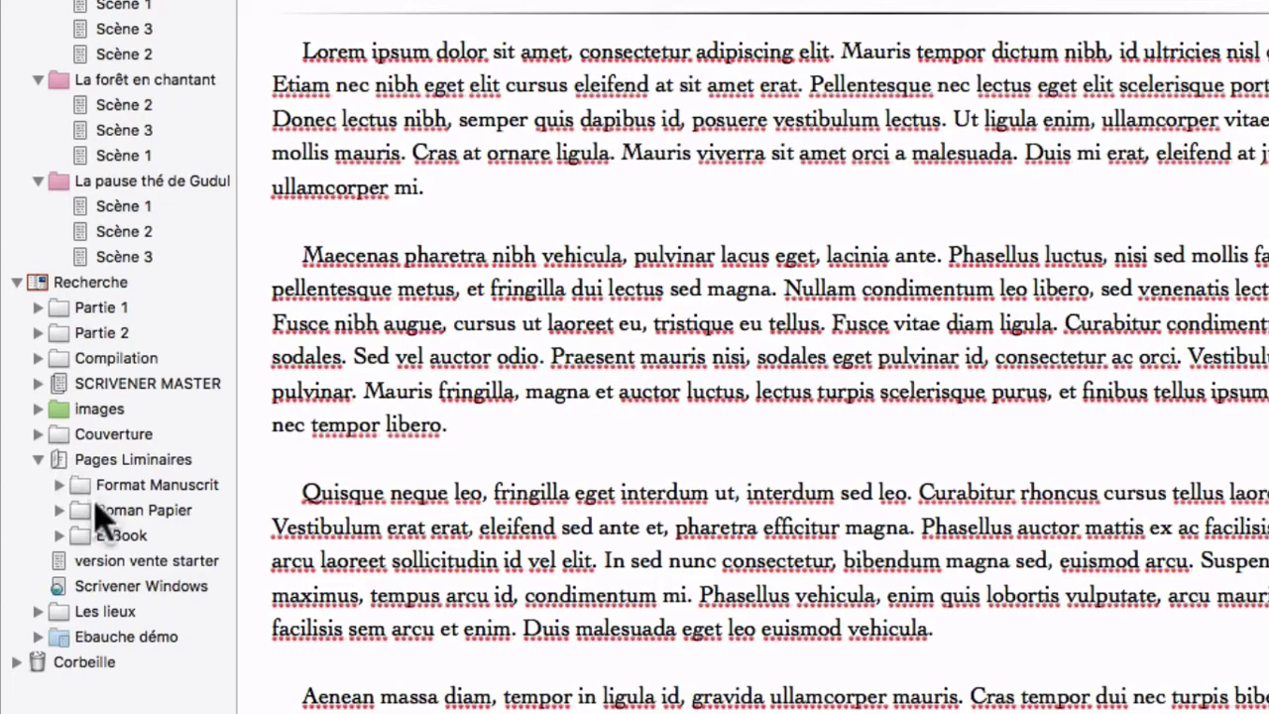
click(59, 536)
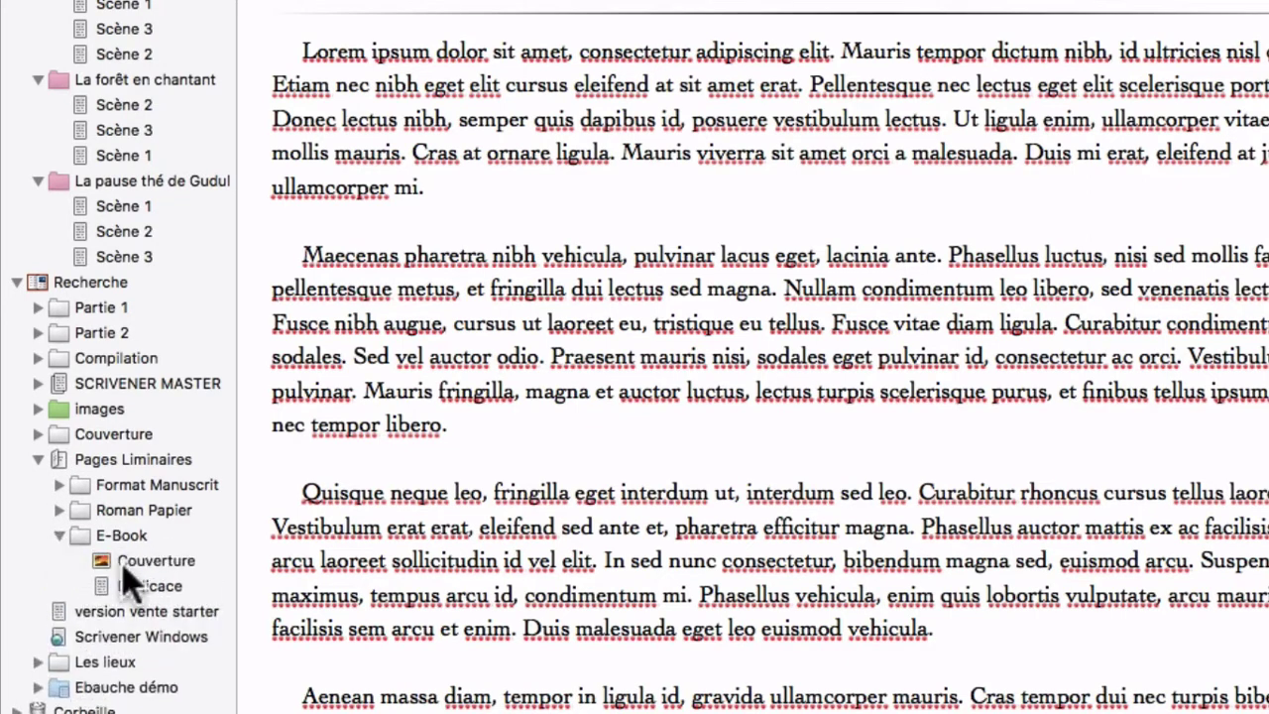
click(121, 560)
click(127, 586)
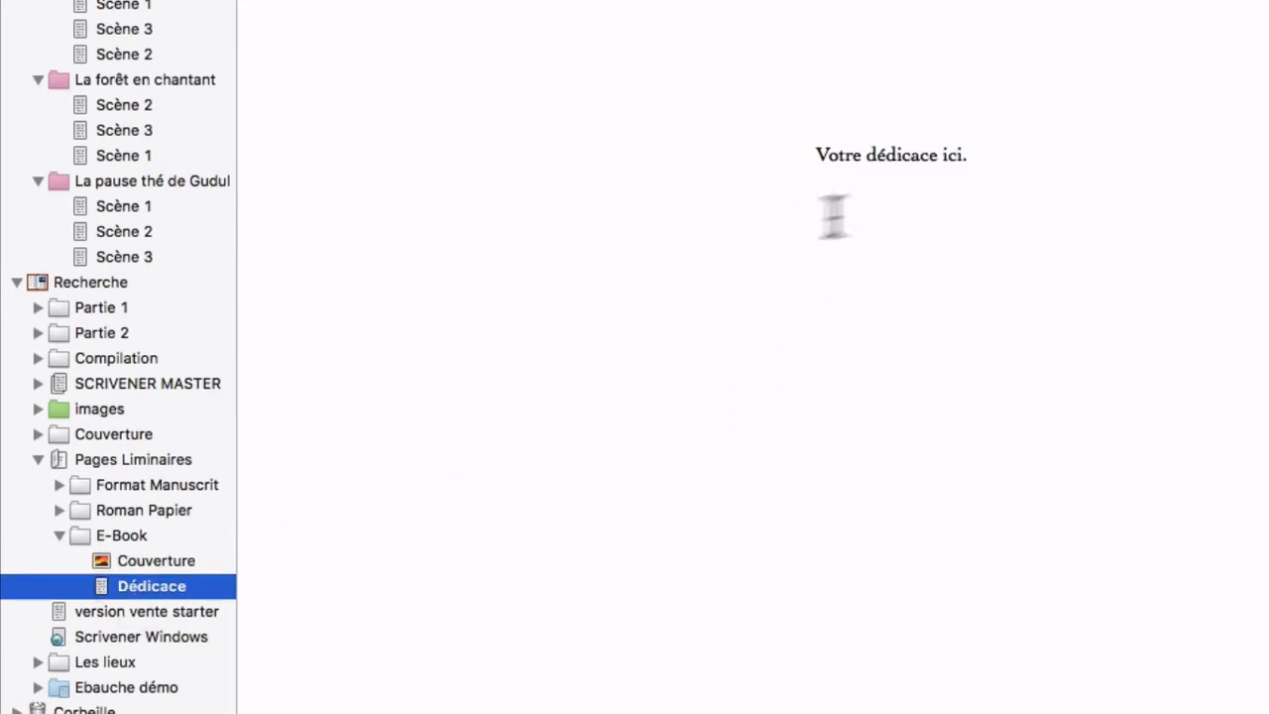
drag(815, 154, 984, 153)
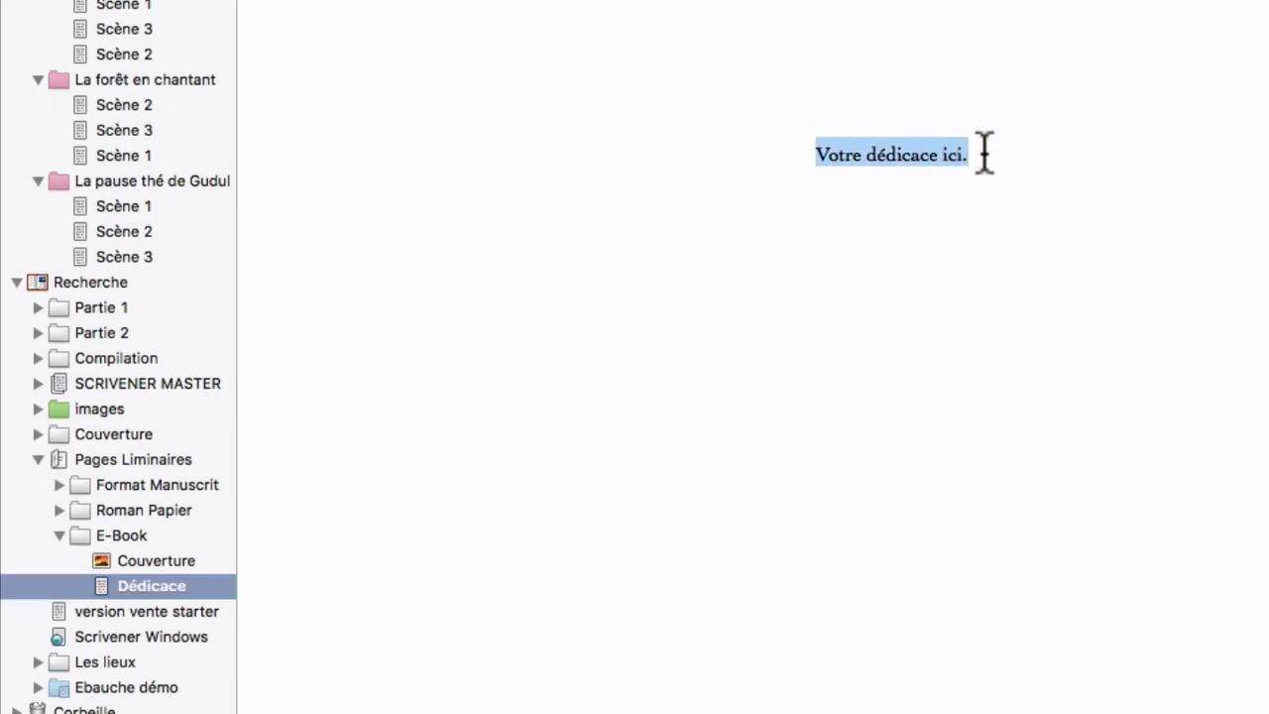
Step: Return to the chapter Gudul le jeune Joker and reopen the Compile settings with the E-book format
click(158, 5)
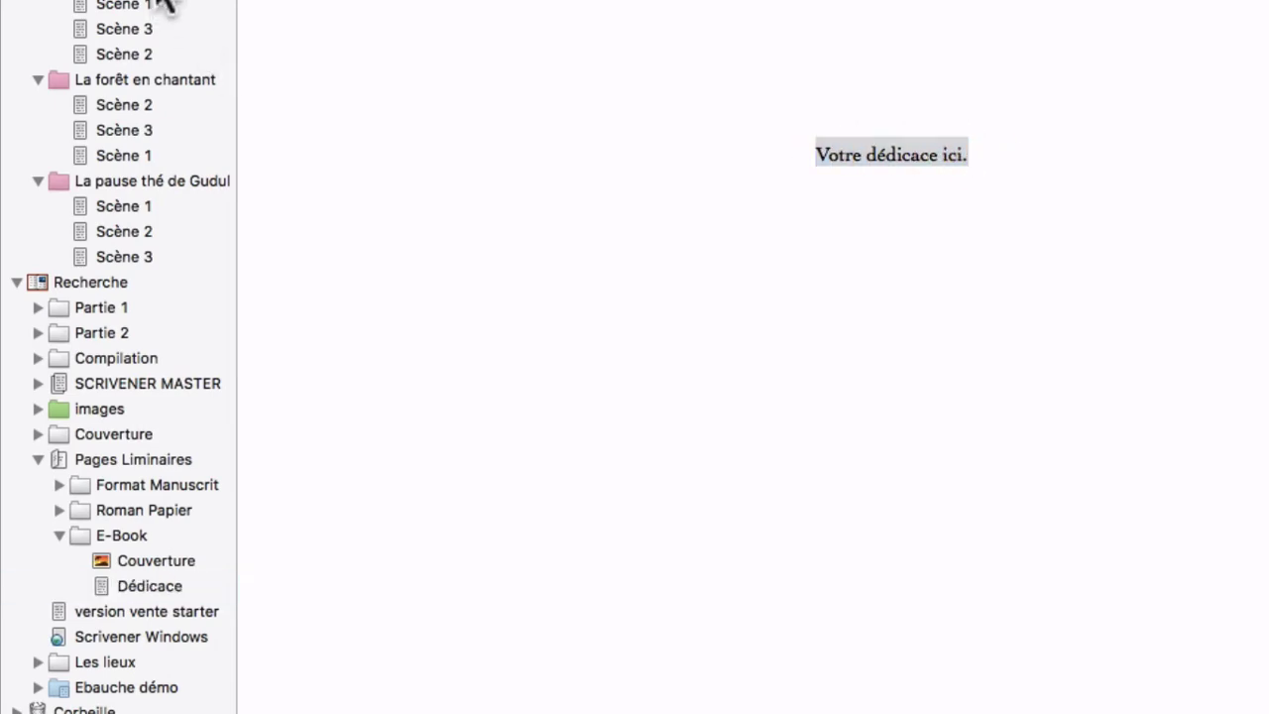
click(617, 31)
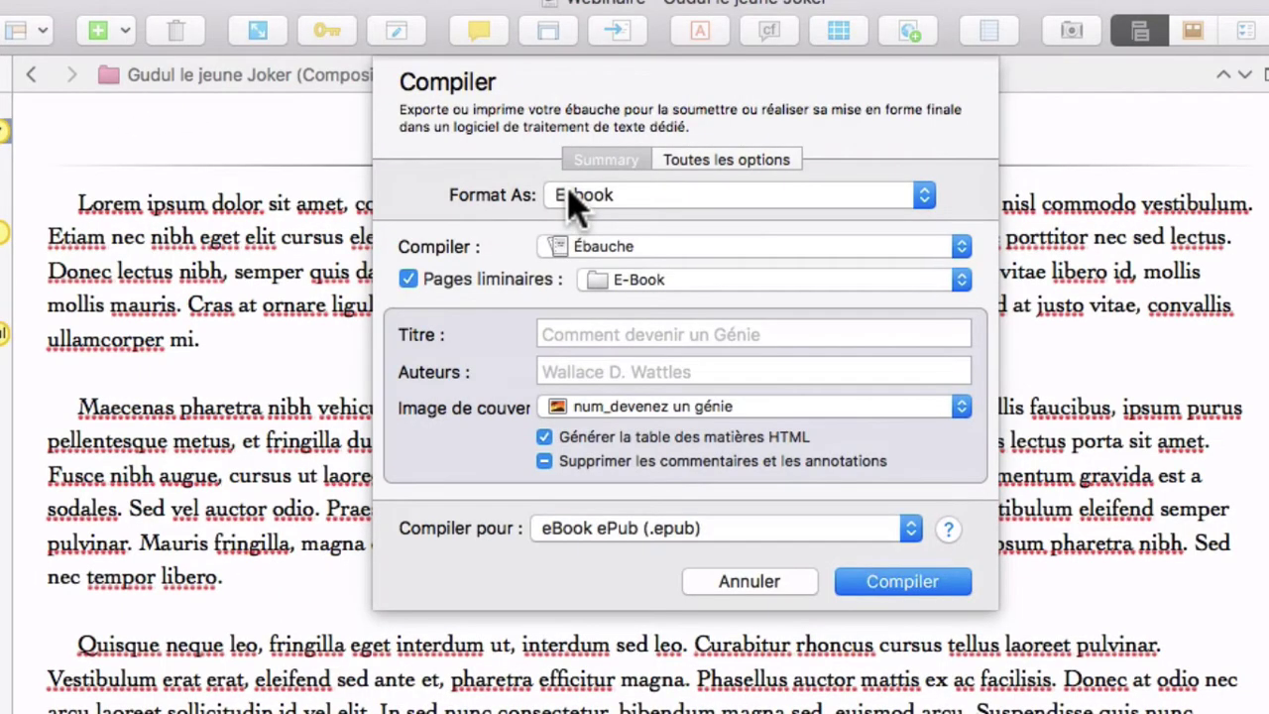
click(573, 198)
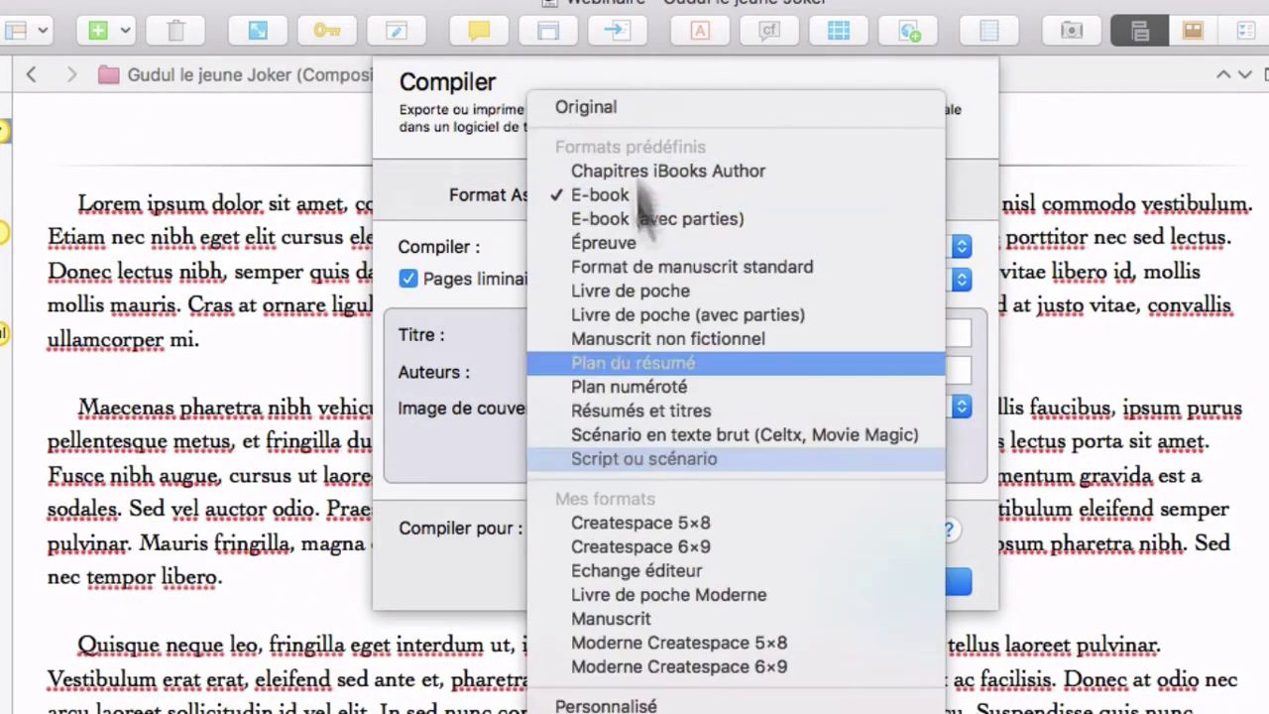
click(456, 183)
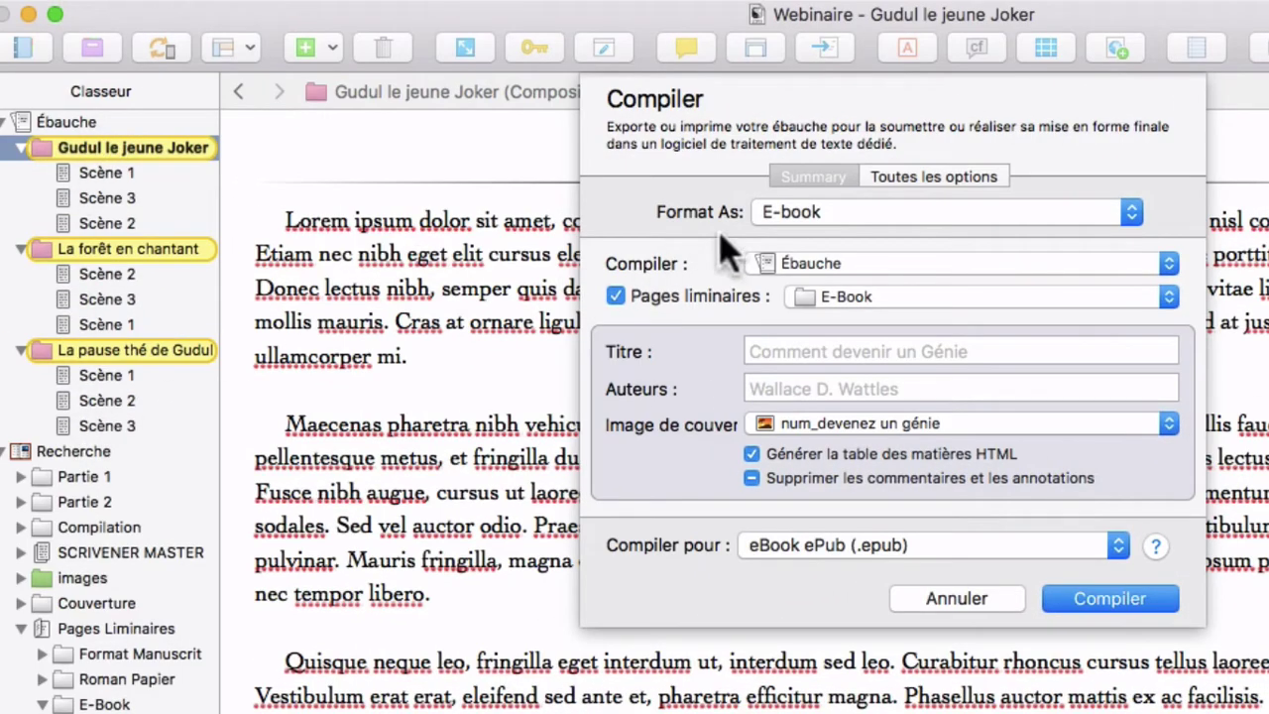
Step: Set the e-book's title to "La quête à Gudul" and fill in the author's name
click(845, 350)
text(L)
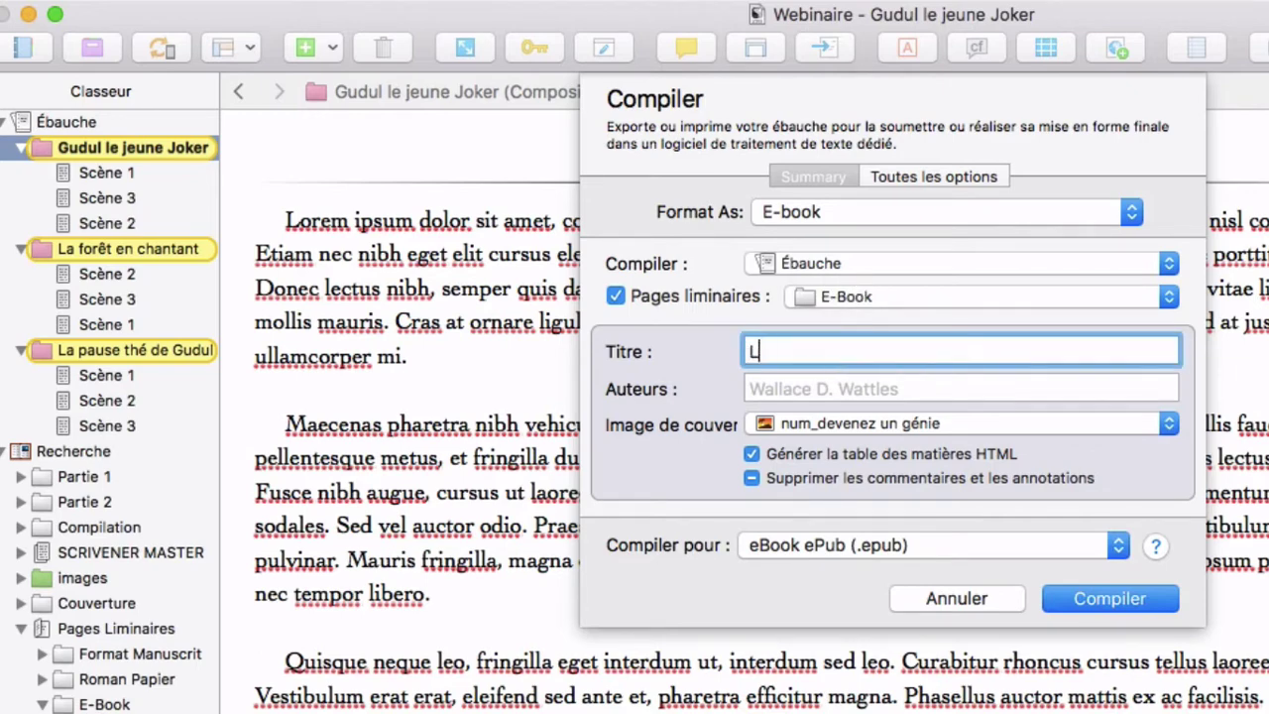
text(a quête à Gudul)
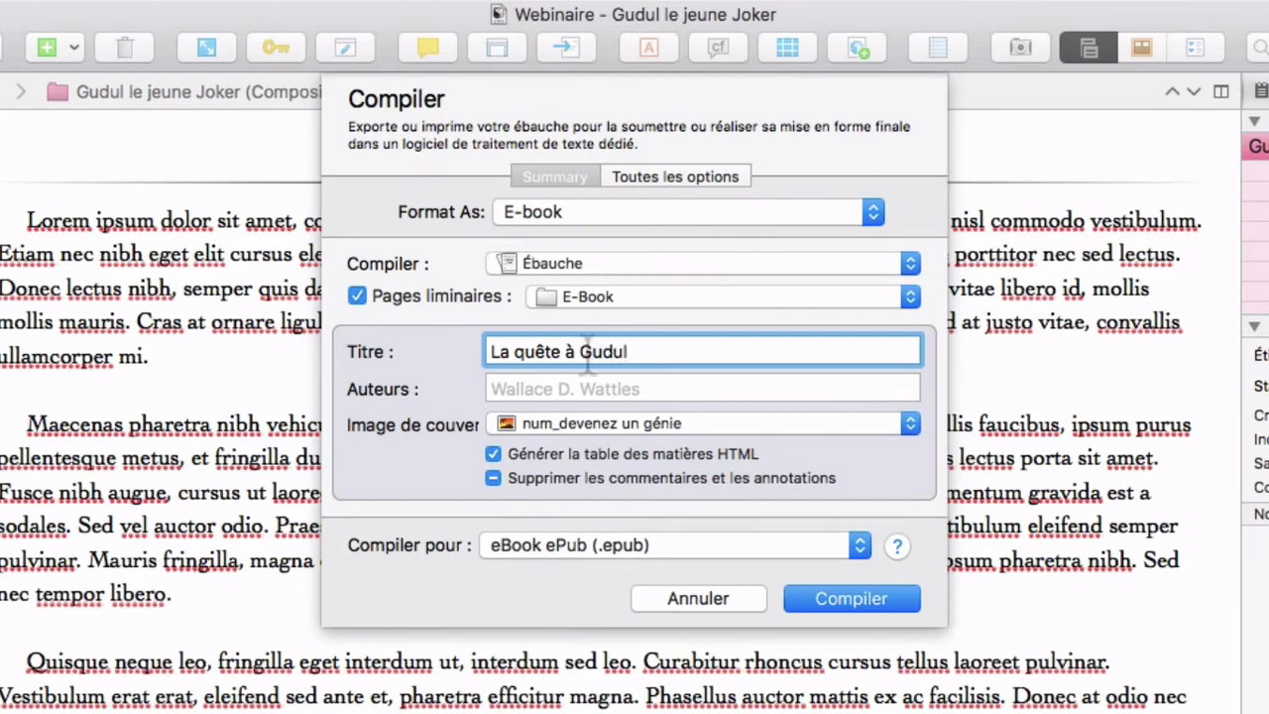
click(602, 388)
text(Gudul)
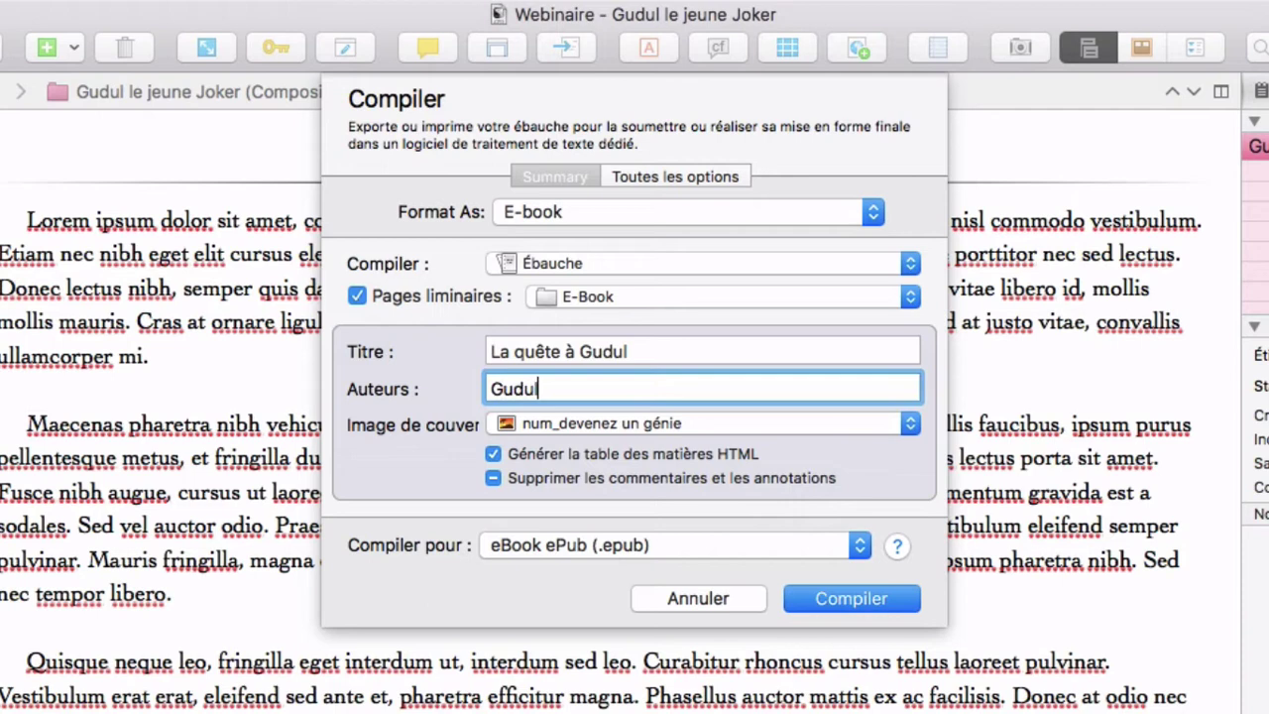
Step: Choose the image Couverture as the e-book's cover
click(657, 426)
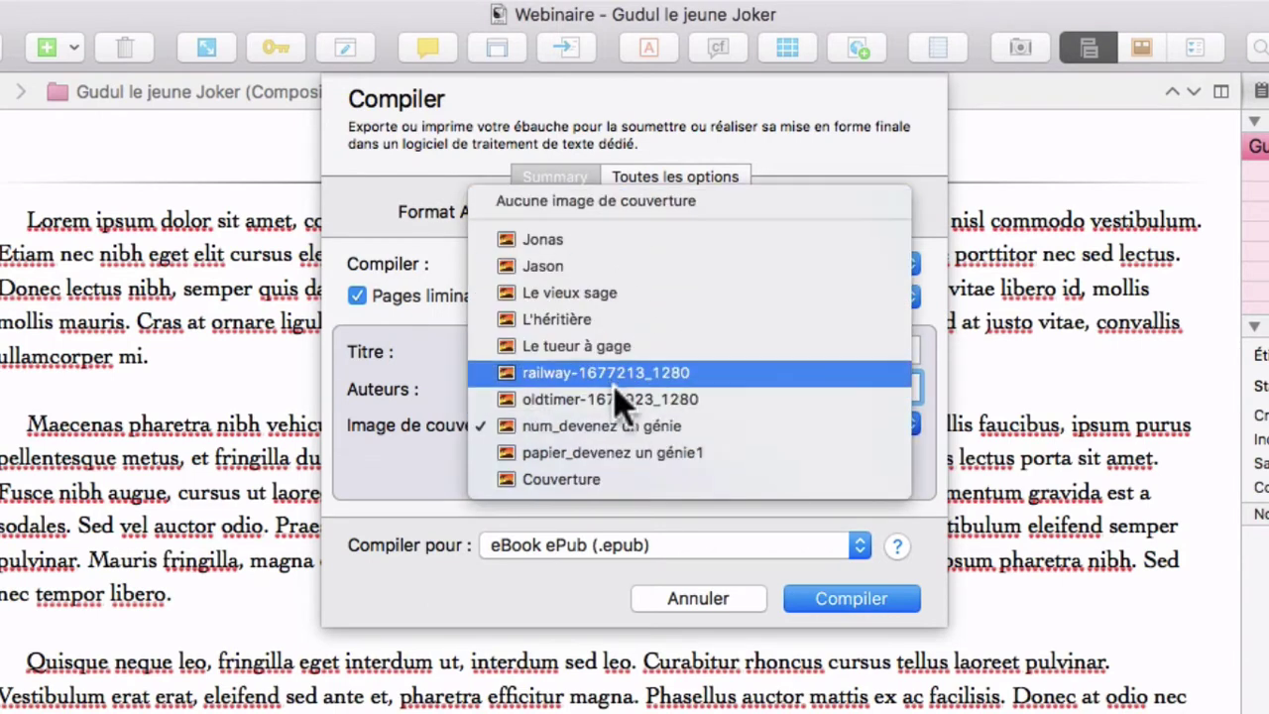
click(439, 464)
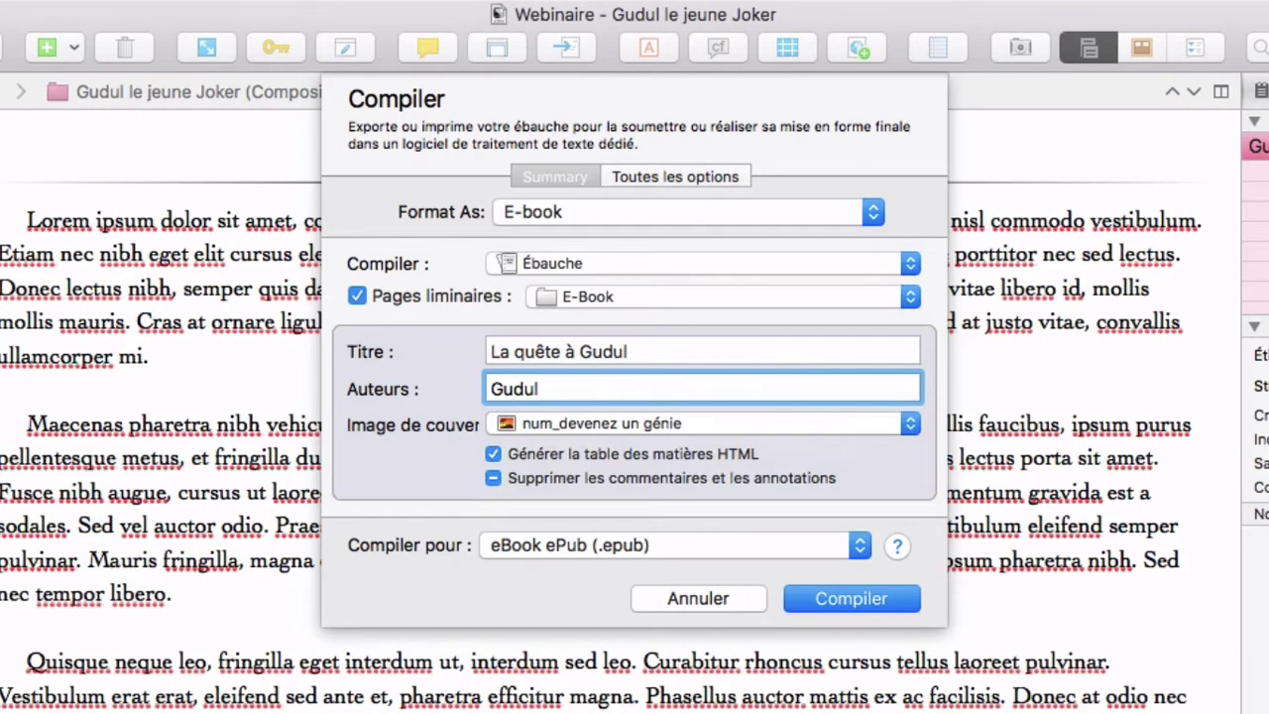
click(670, 424)
click(561, 479)
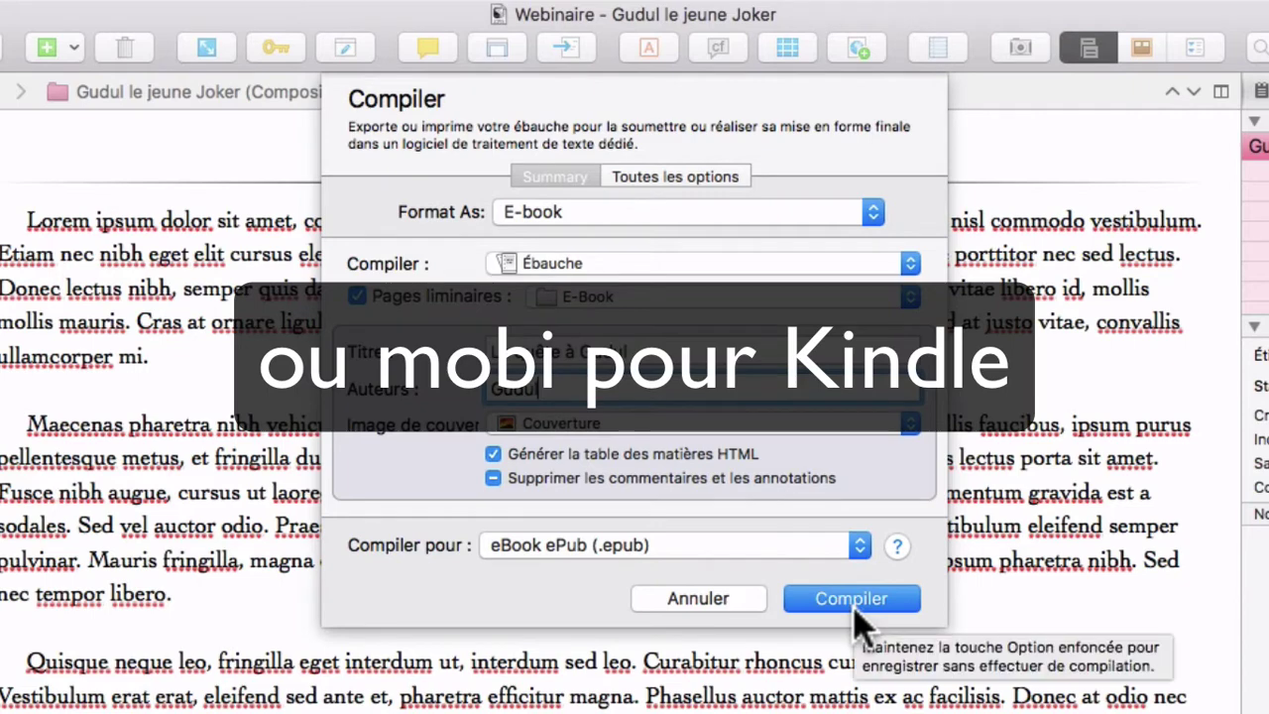
Step: Compile the draft as an ePub and export it to Bureau as "test", replacing the existing file
click(854, 599)
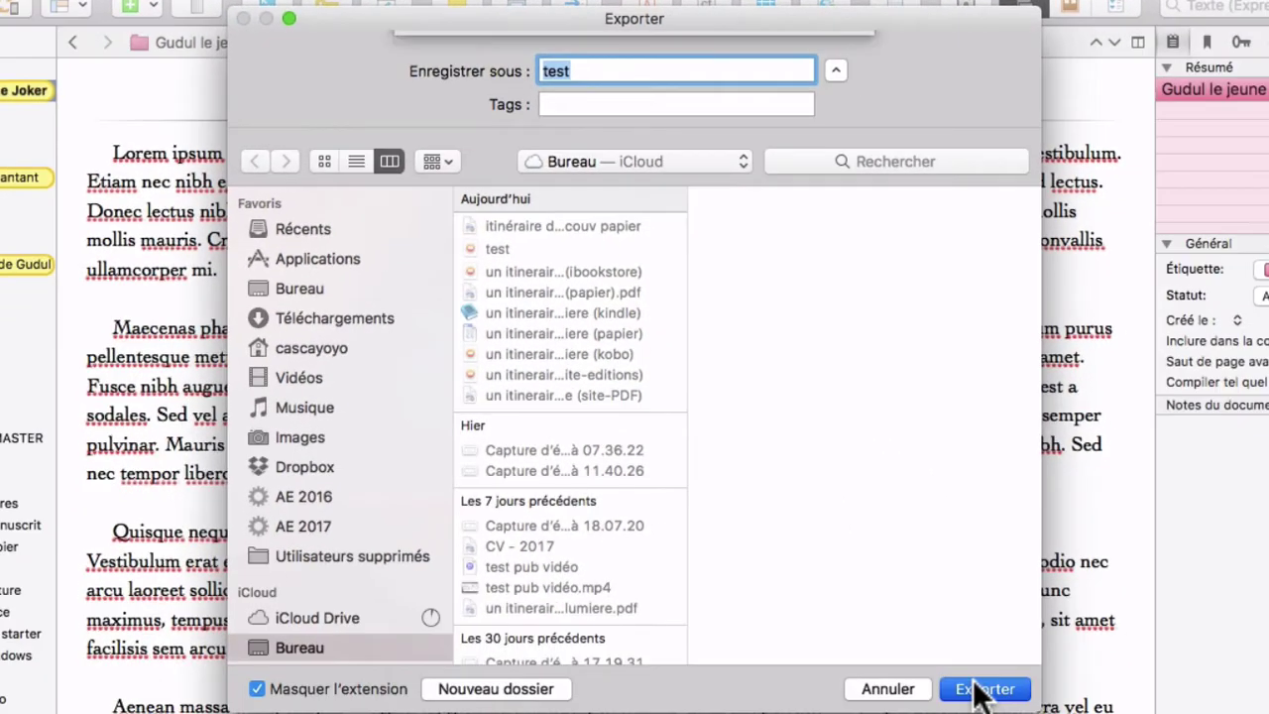
click(991, 689)
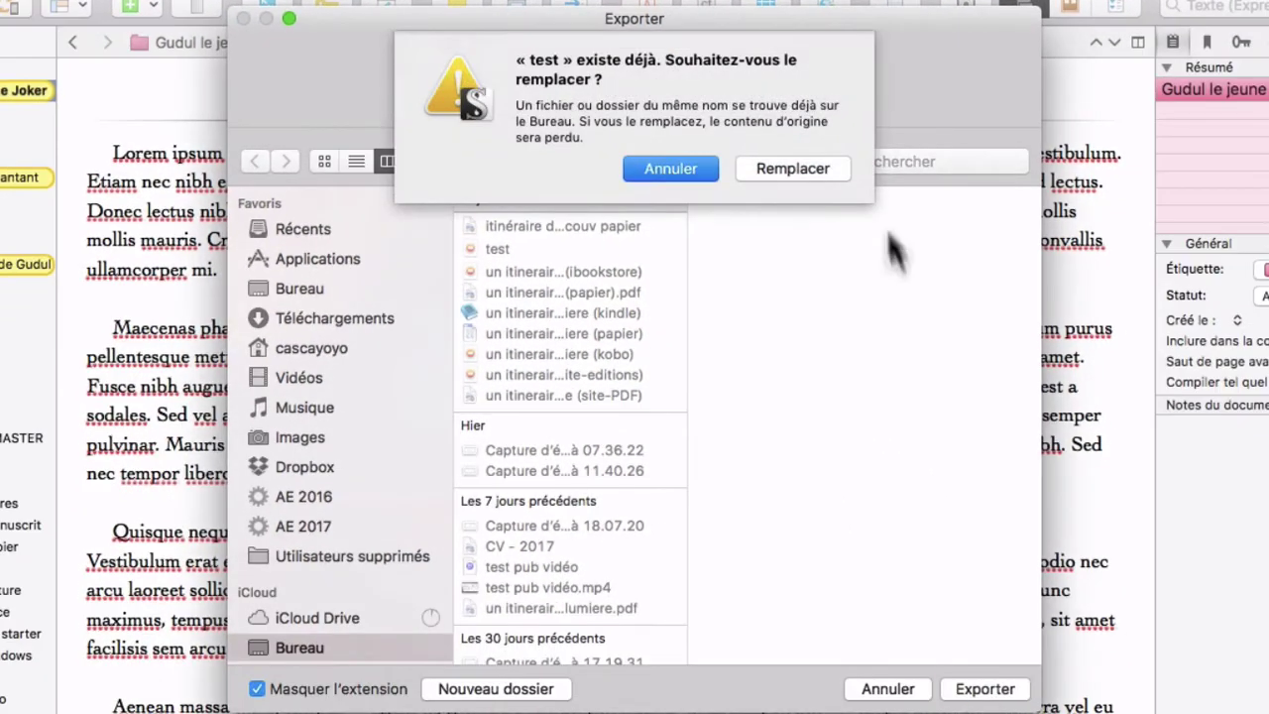
click(841, 171)
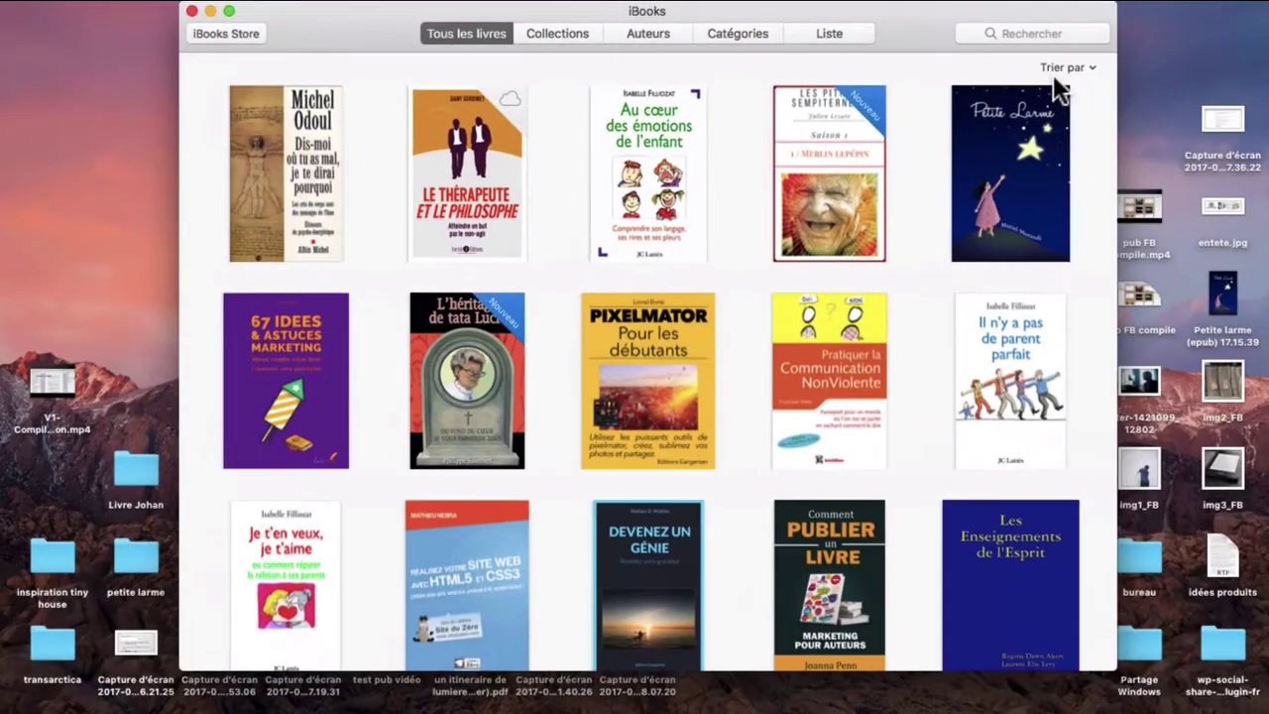
Step: Bring the exported "test" e-book from the desktop into iBooks to open it for reading
key(F11)
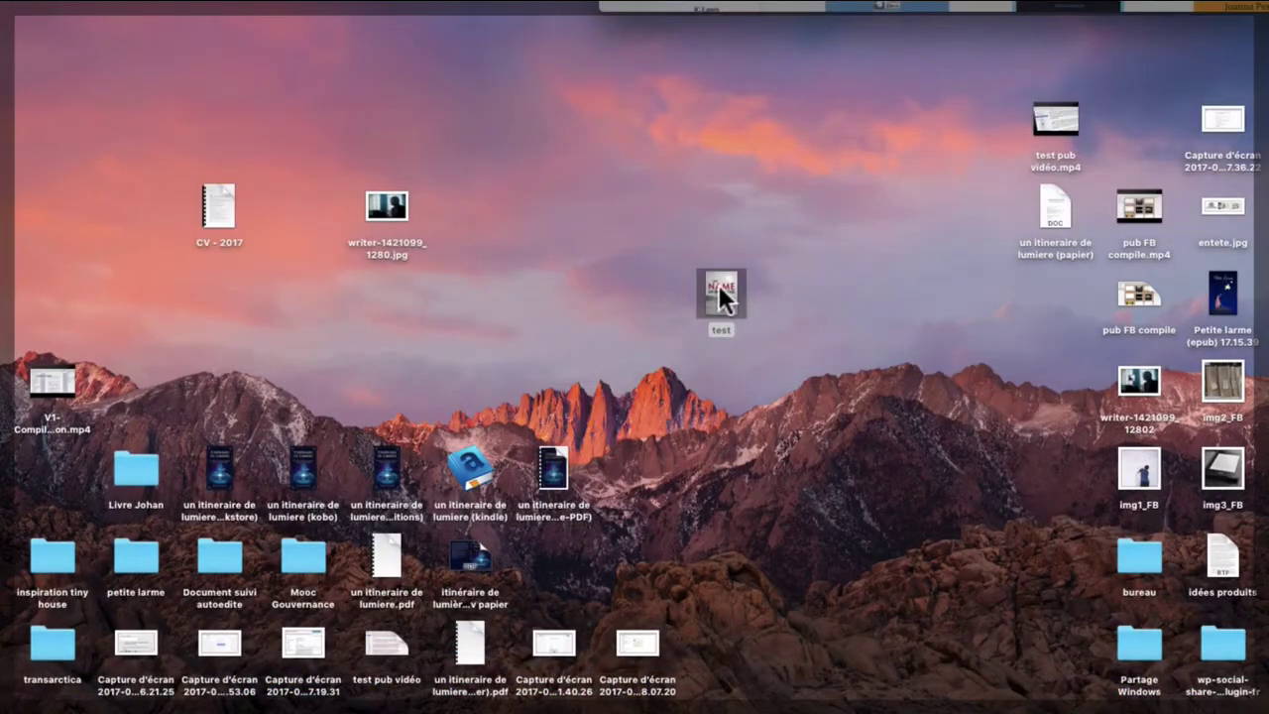
drag(718, 285, 720, 290)
key(F11)
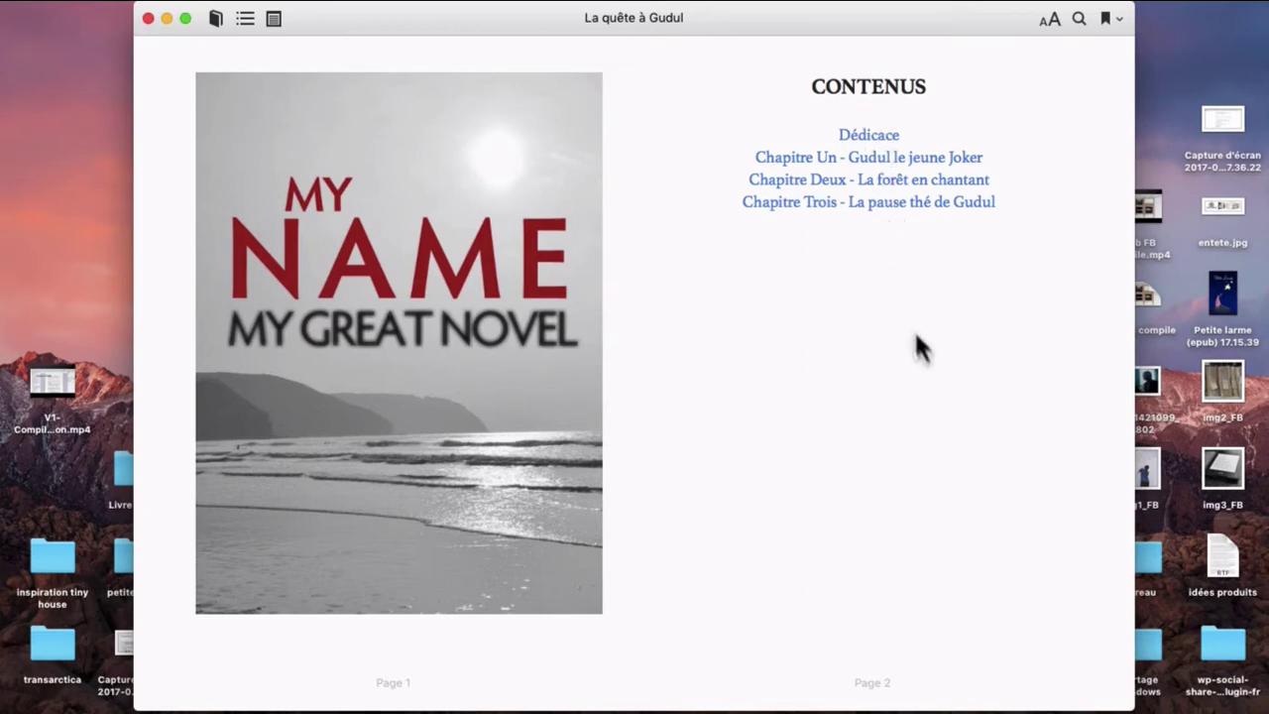
Step: Check the e-book's table of contents, page through its dedication and chapters, and close the book
click(244, 20)
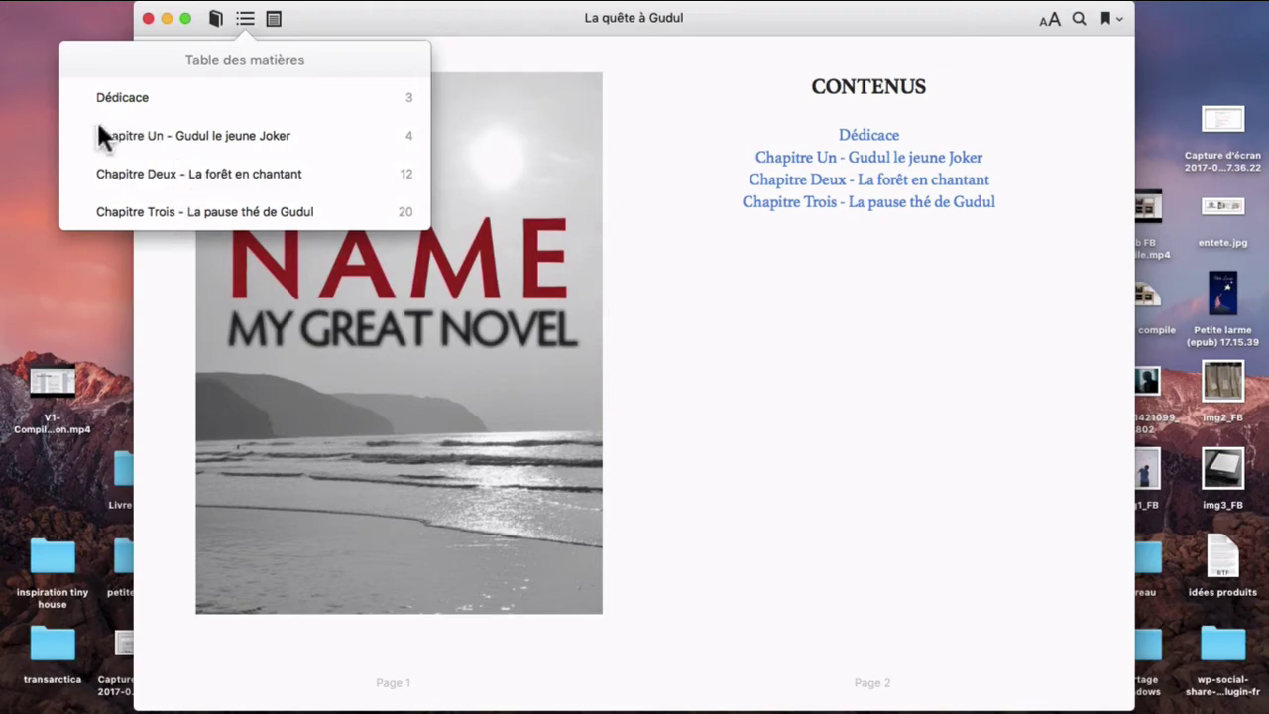
click(765, 225)
scroll(903, 294, right, 3)
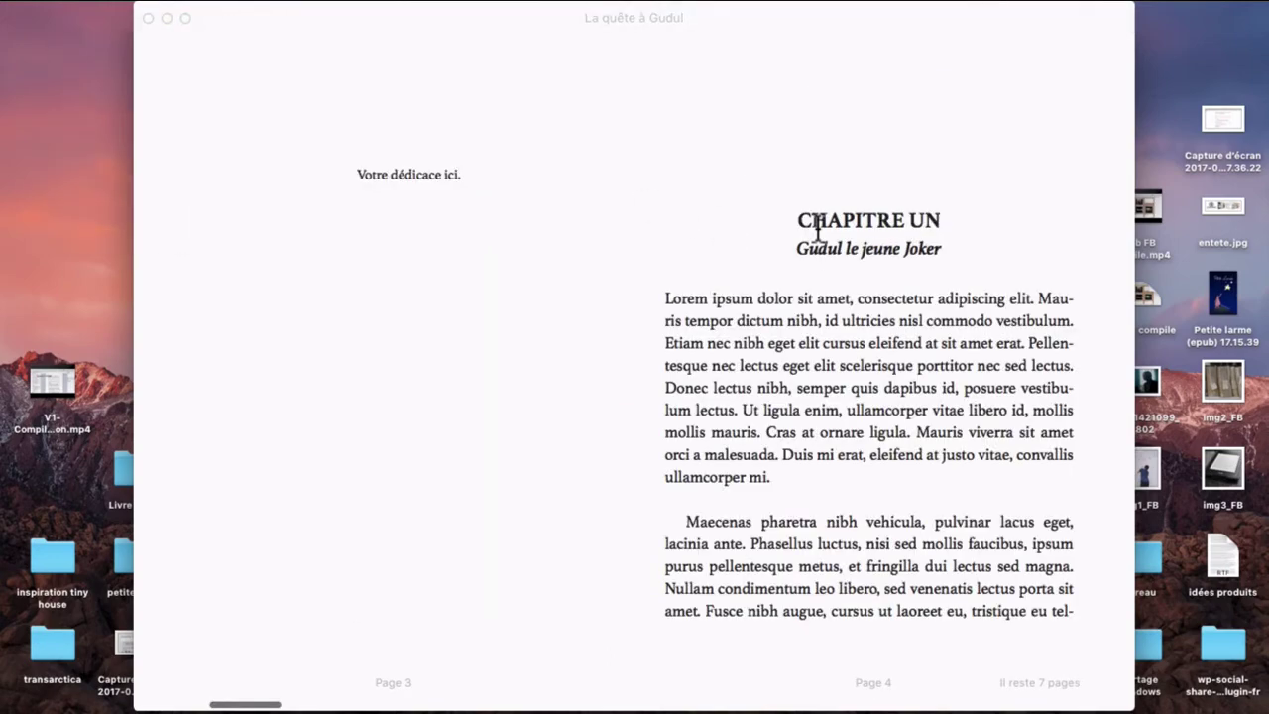
scroll(816, 226, right, 10)
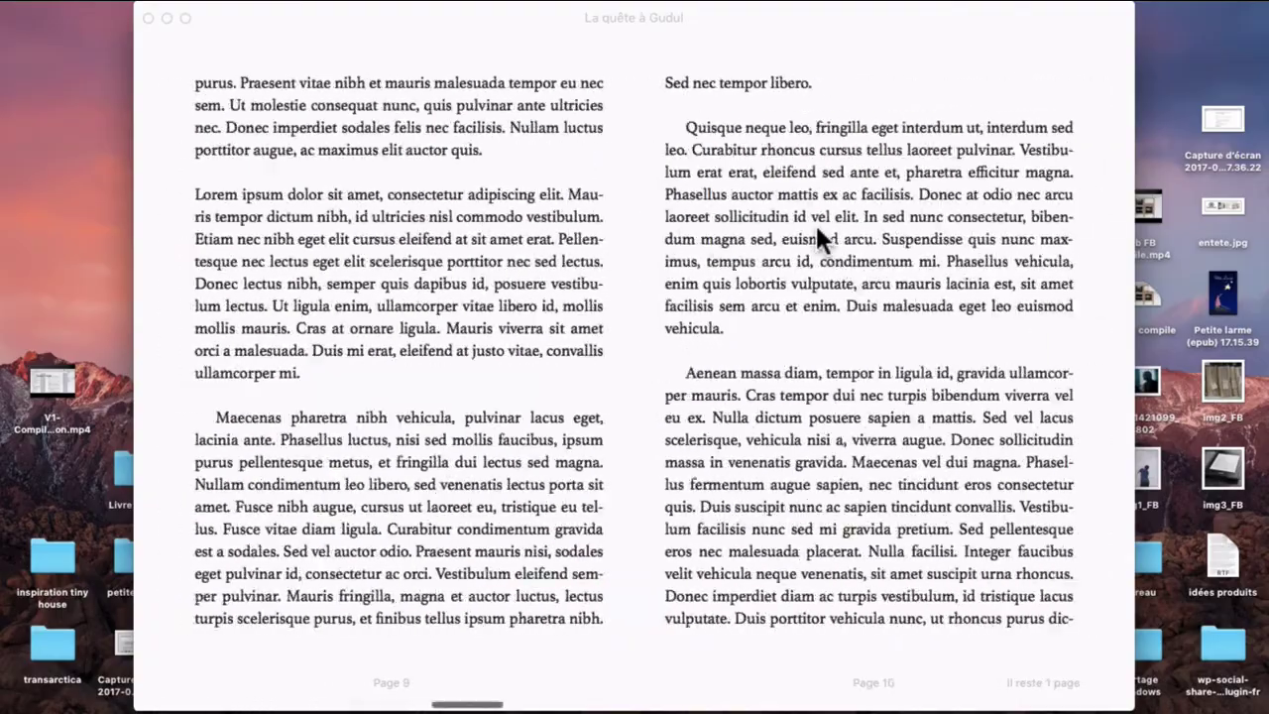
scroll(817, 228, right, 3)
key(Right)
key(Right)
key(Right)
key(Right)
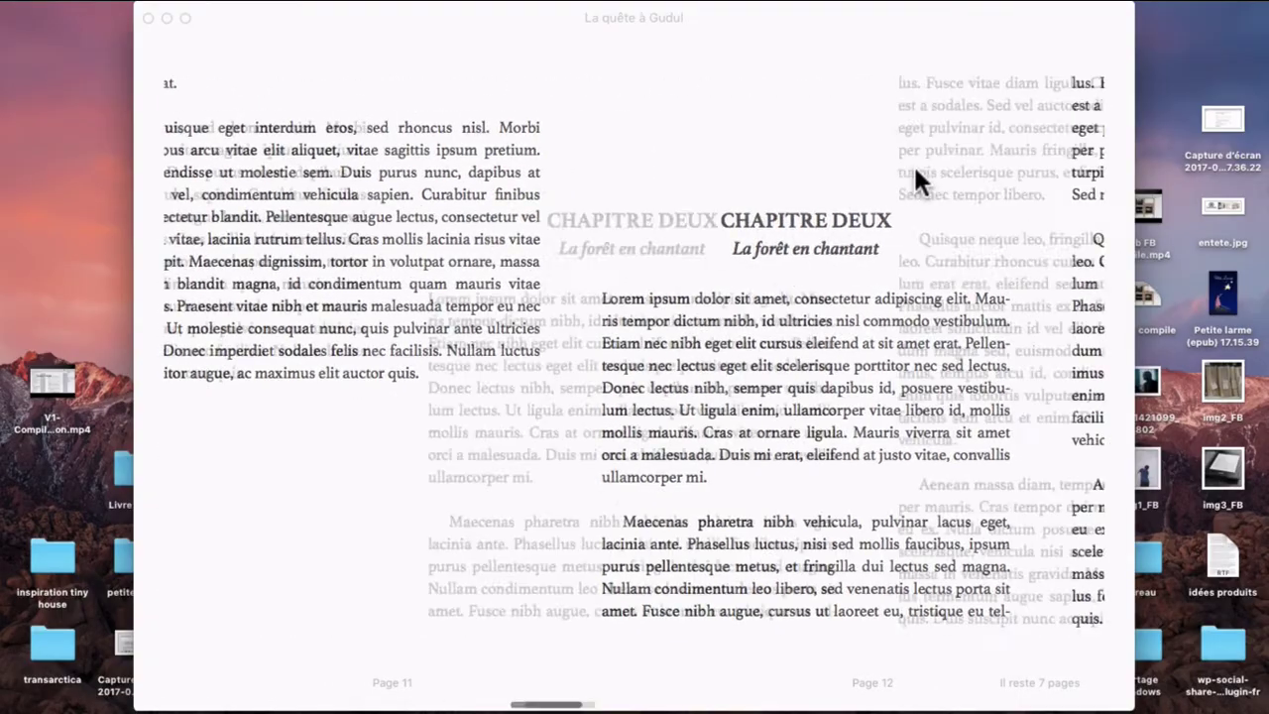
key(Right)
key(Right)
key(Right)
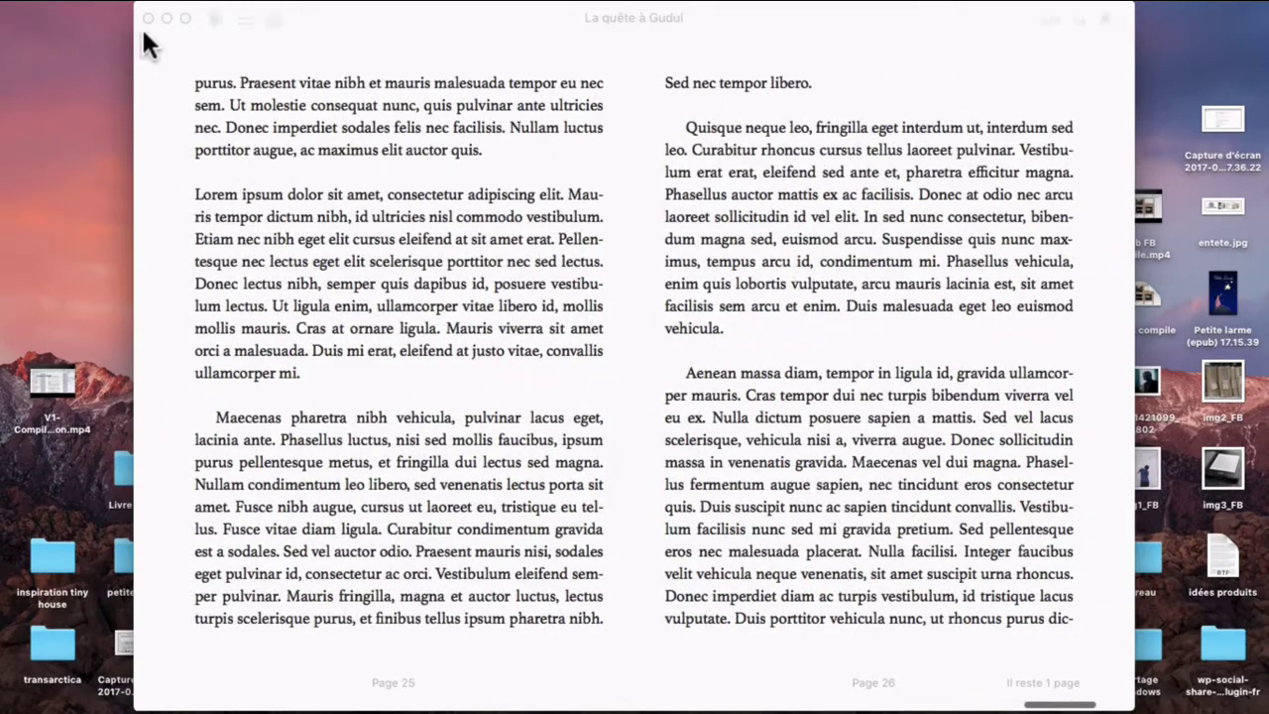
click(148, 19)
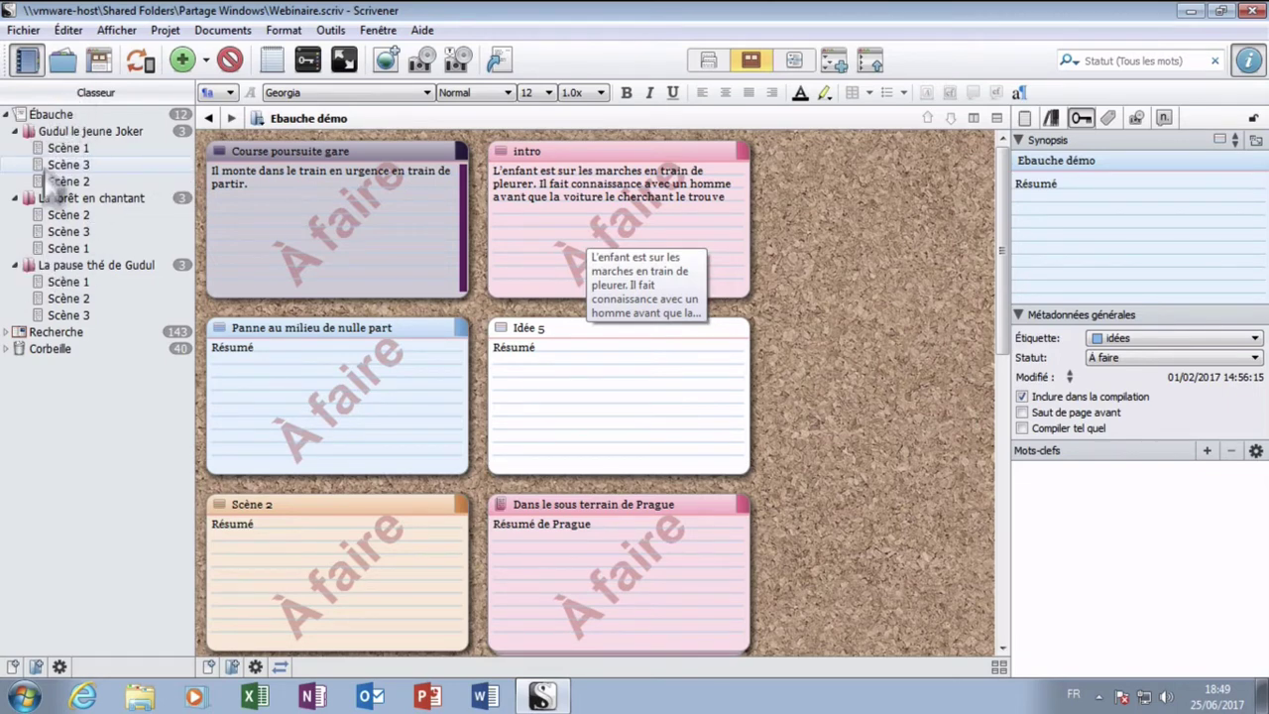
Step: Switch to Scrivener on Windows, select the Ébauche folder and open the Compile settings
click(45, 266)
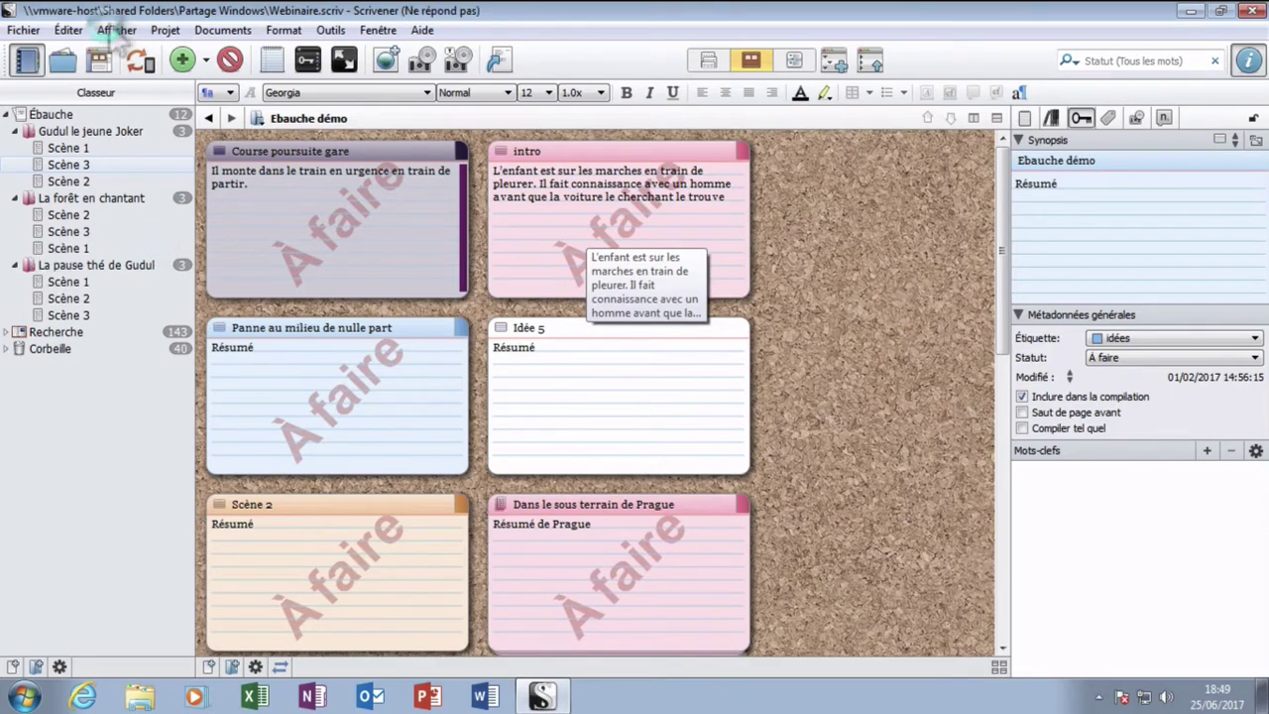
click(23, 29)
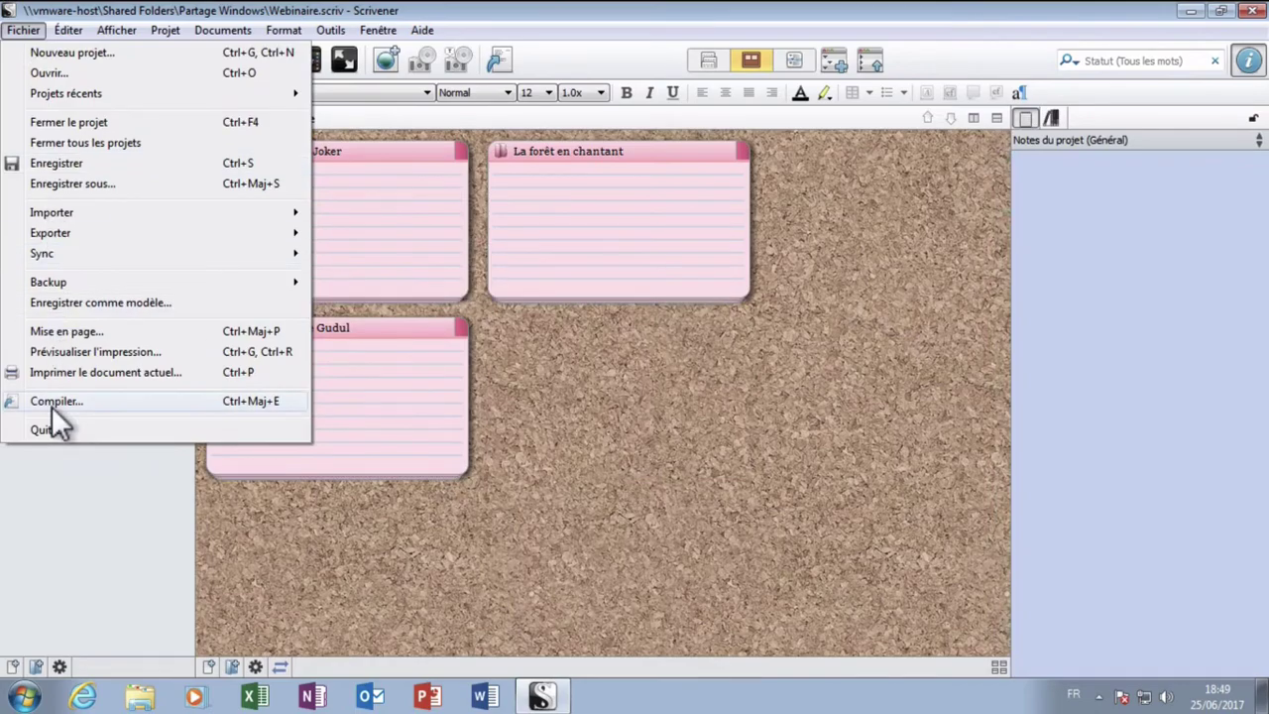
click(666, 417)
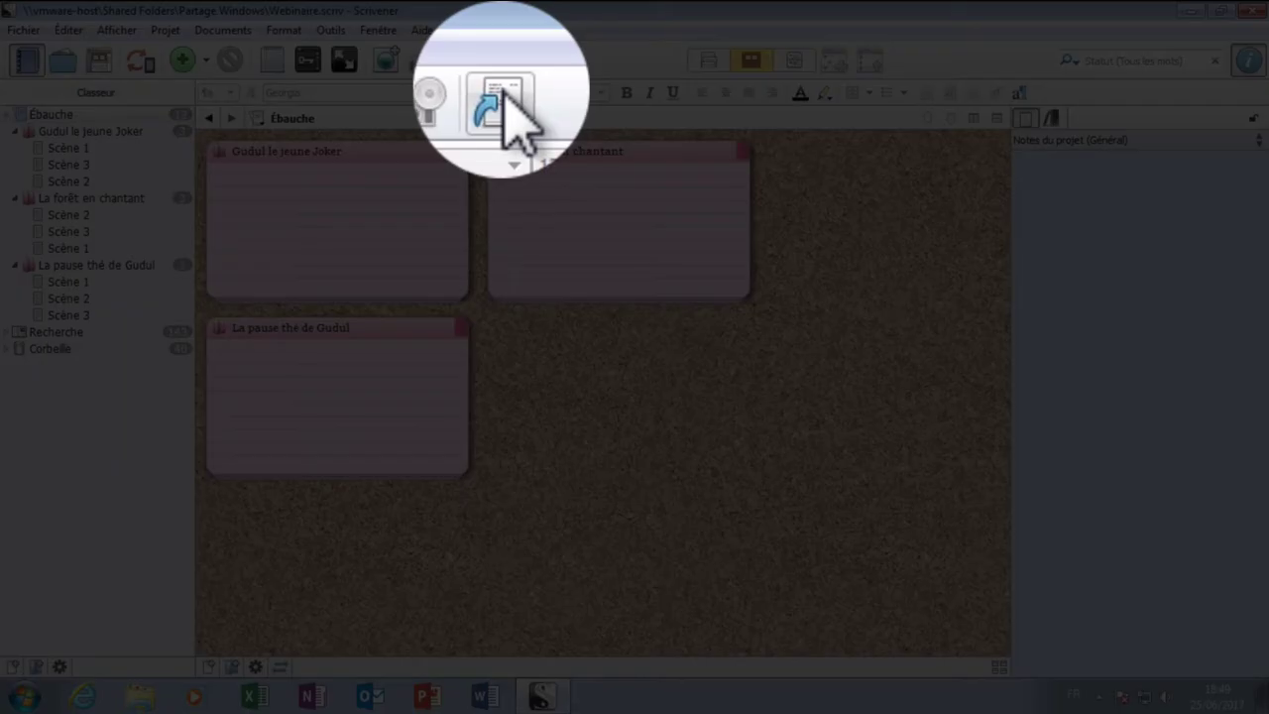
click(501, 59)
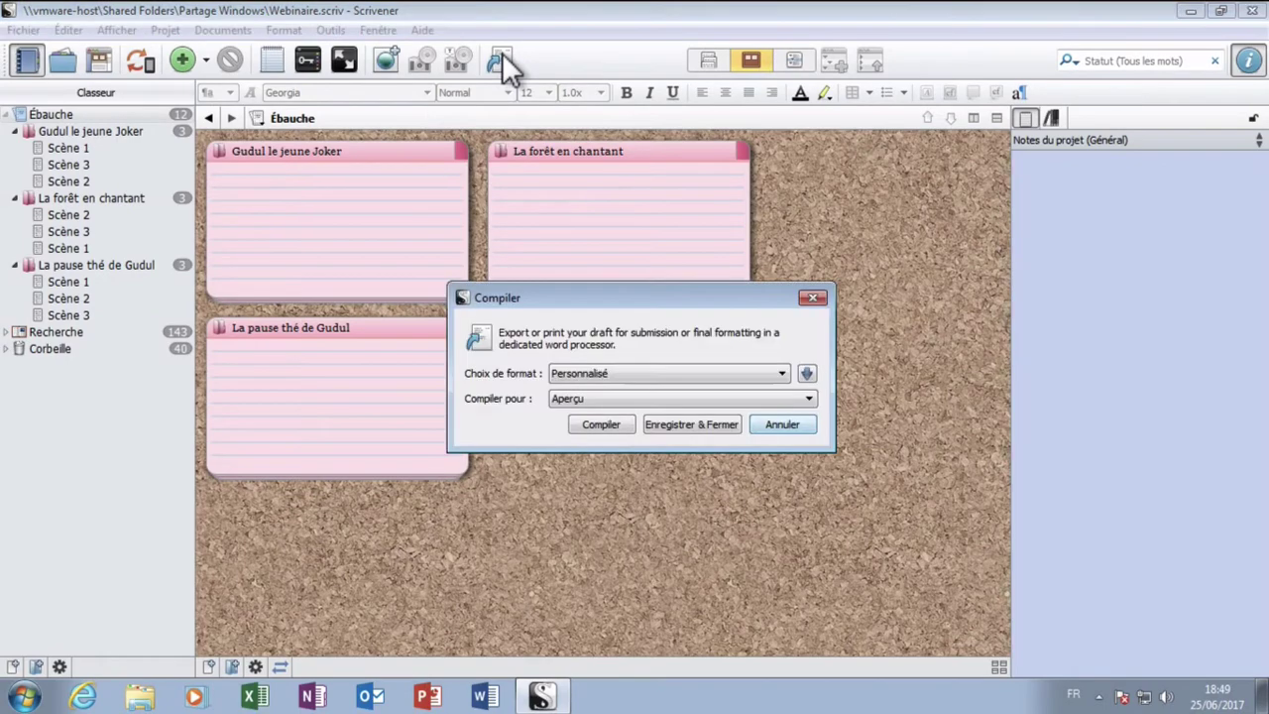
Step: Choose the predefined E-Book compile format and expand the detailed compile options
click(665, 371)
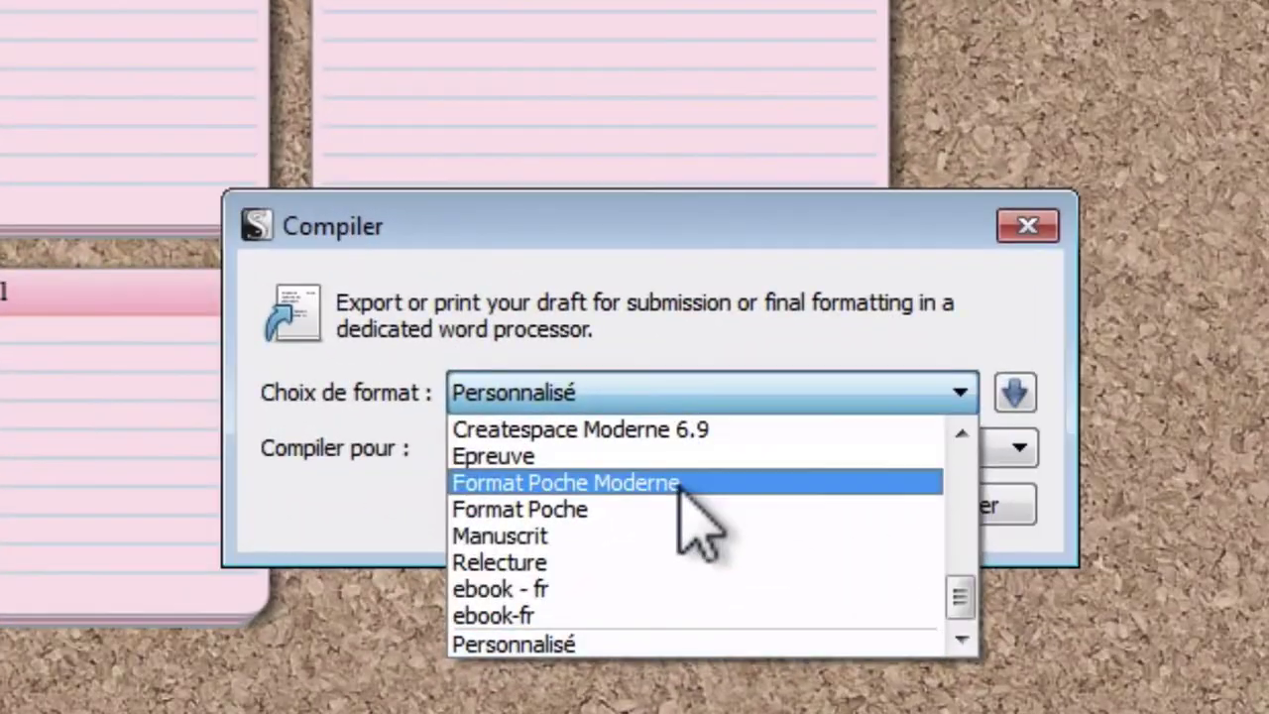
scroll(655, 417, up, 5)
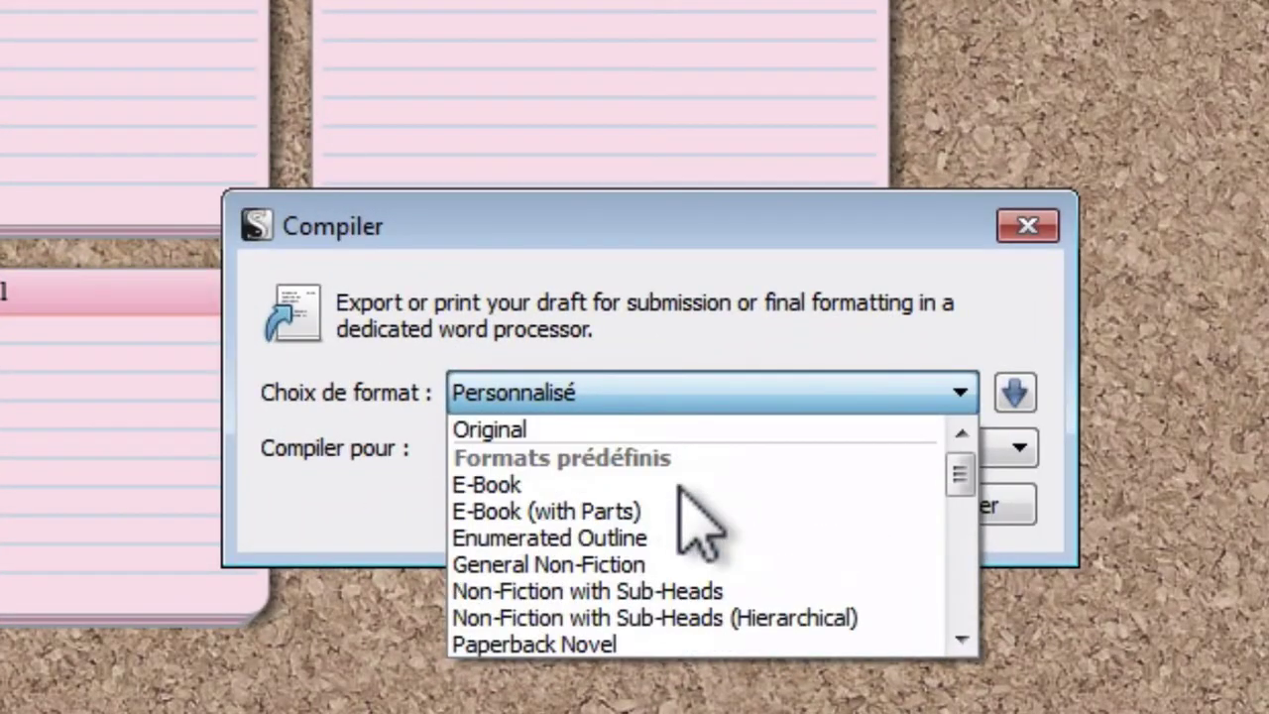
click(562, 484)
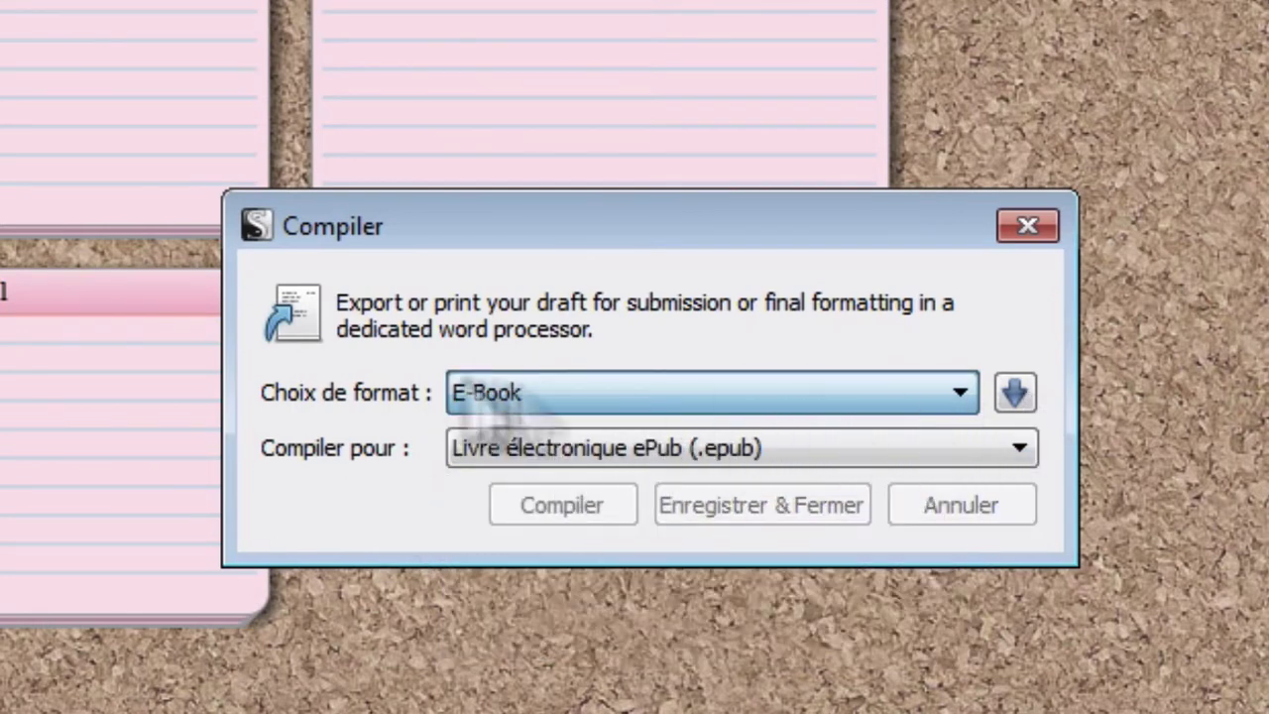
click(562, 504)
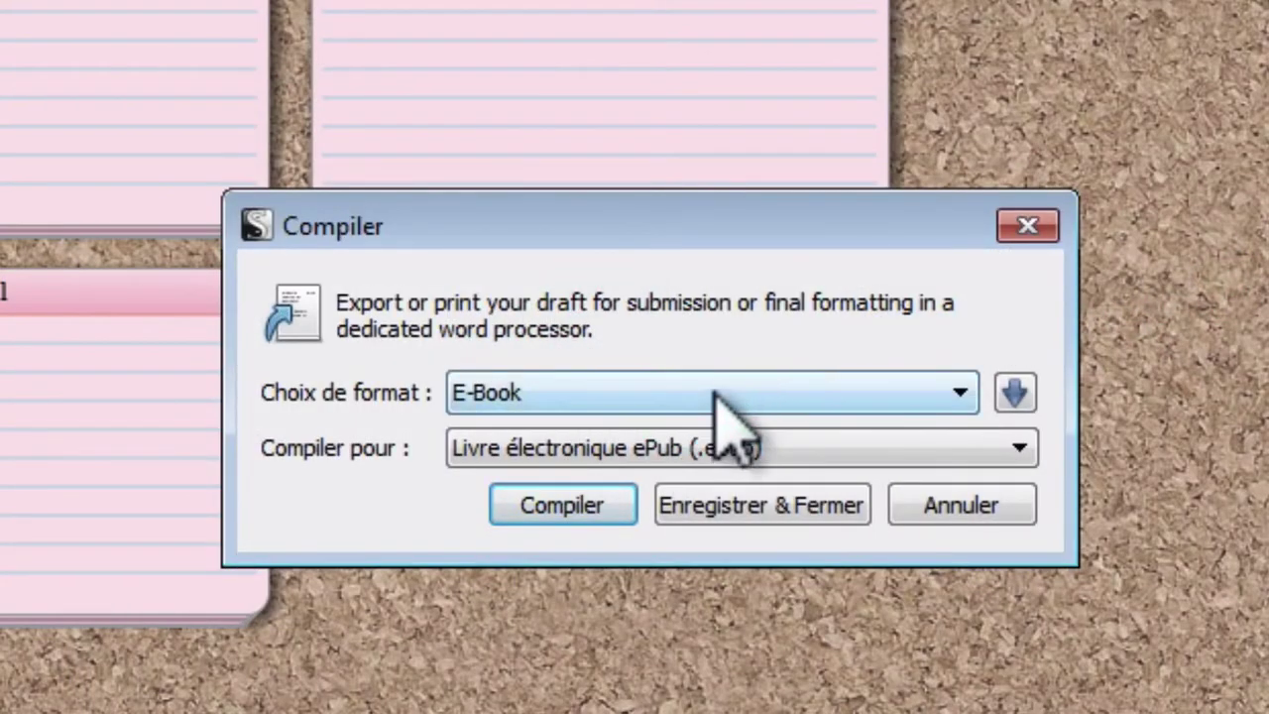
click(1013, 393)
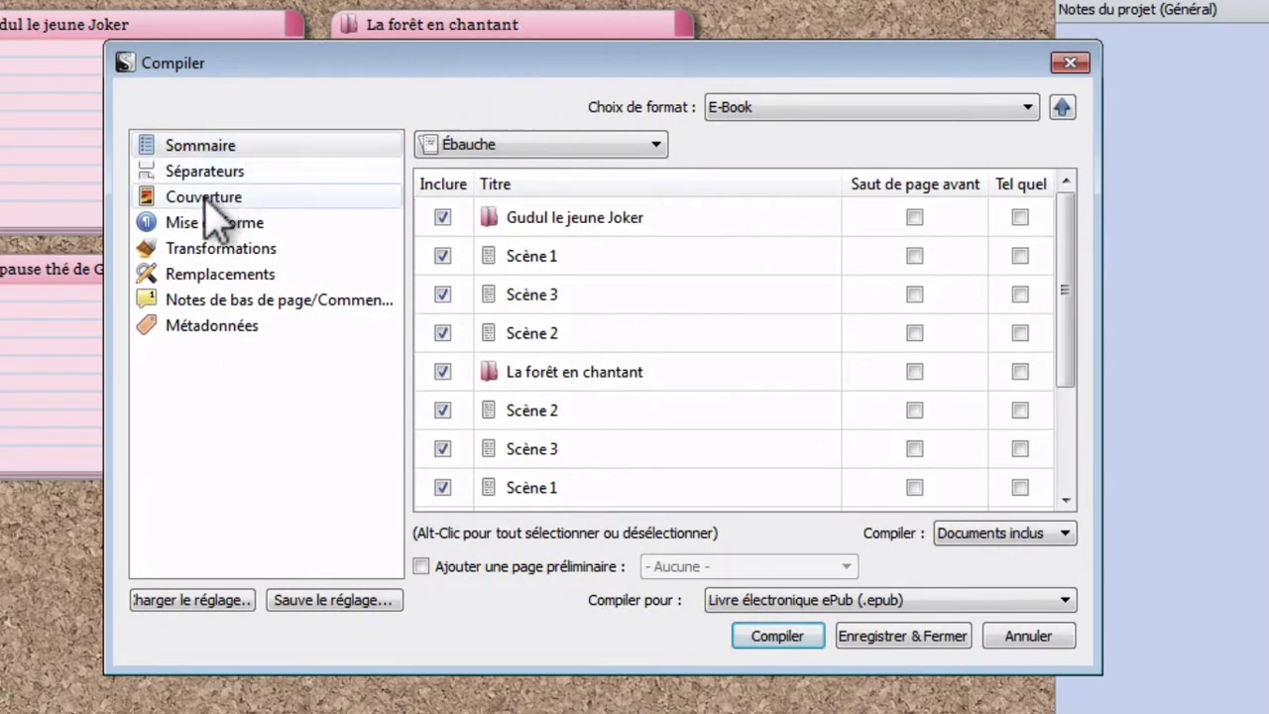
Step: Set the compile's cover image to Couverture
click(204, 198)
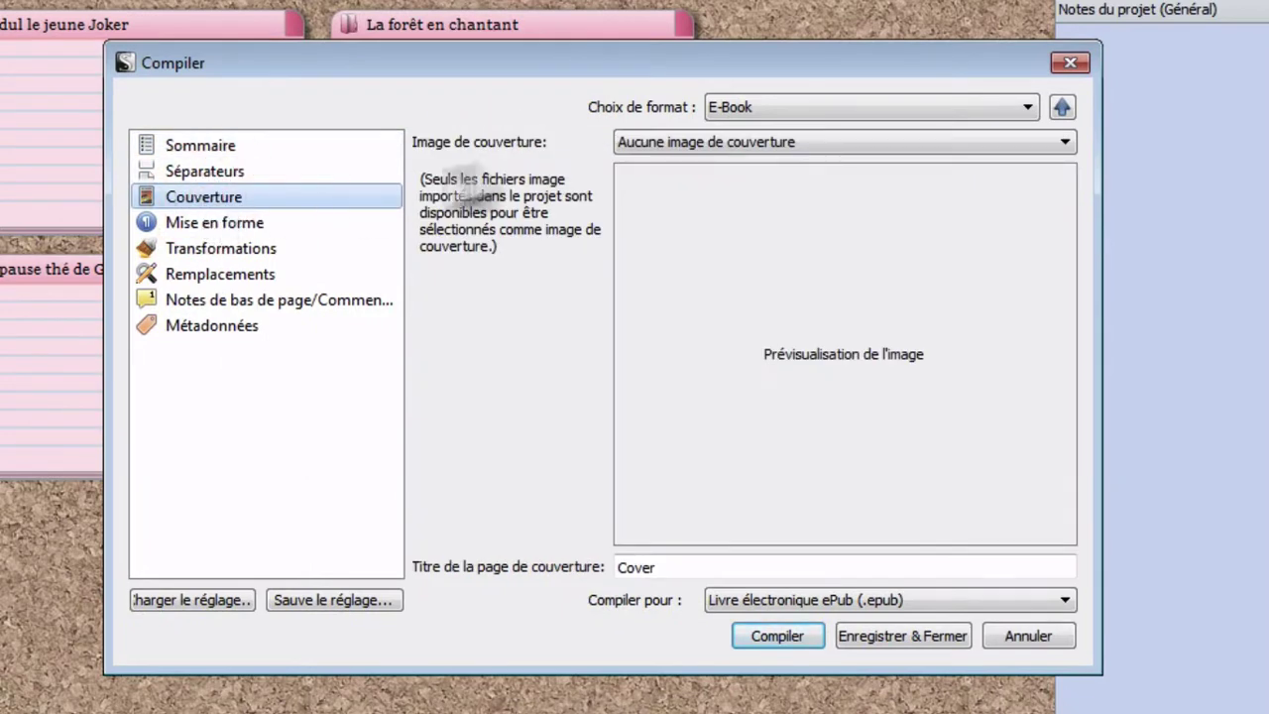
click(878, 141)
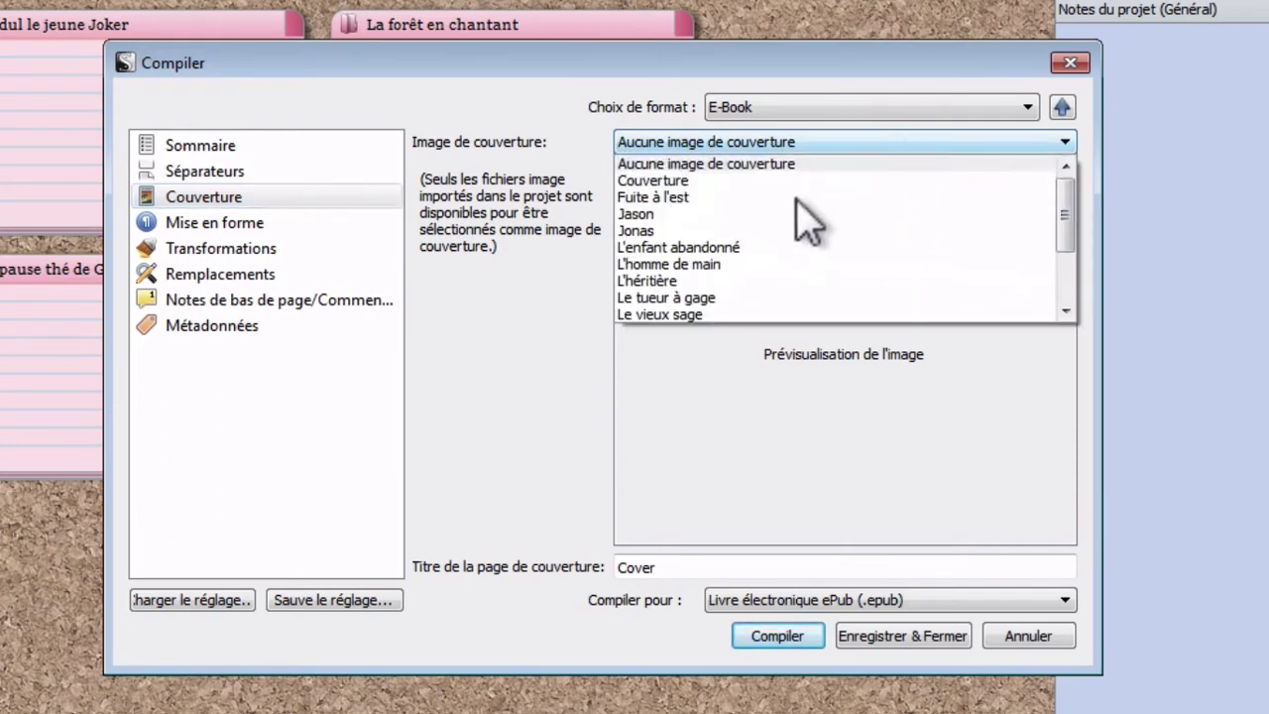
click(716, 182)
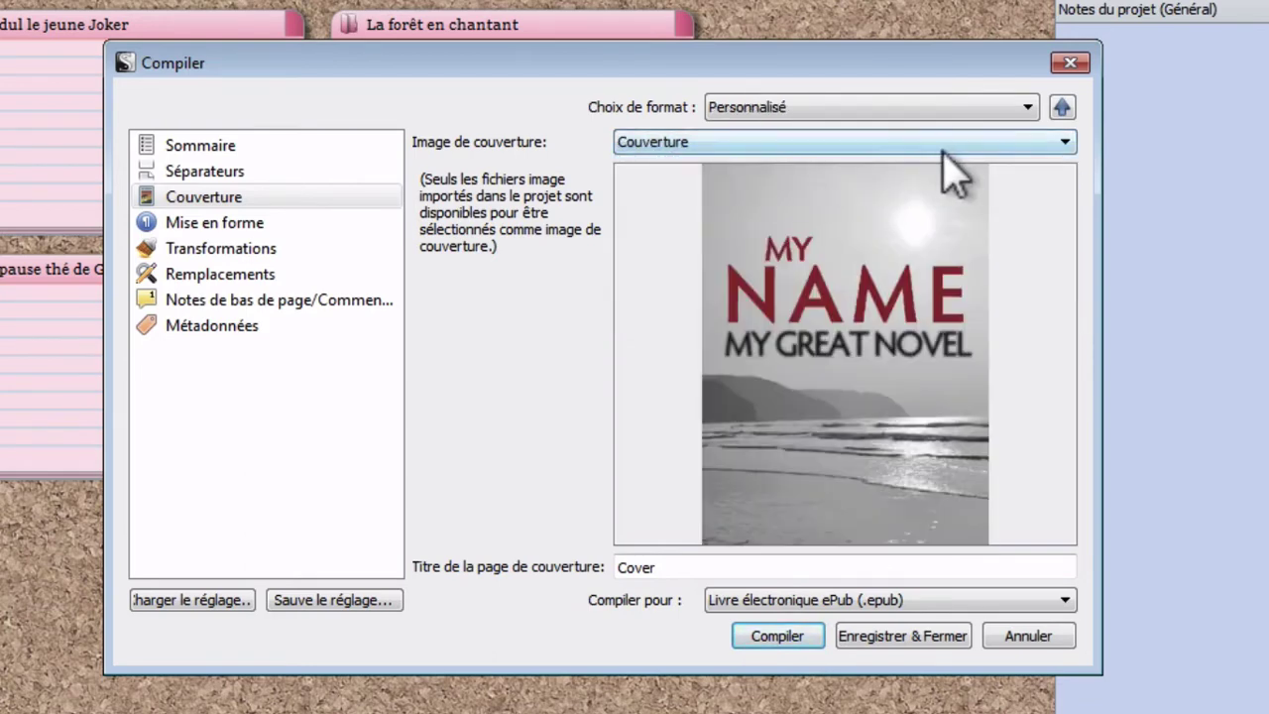
Step: Change the title prefix of the Niveau 1+ folder sections to "Chapitre <$t>" in the formatting options
click(226, 224)
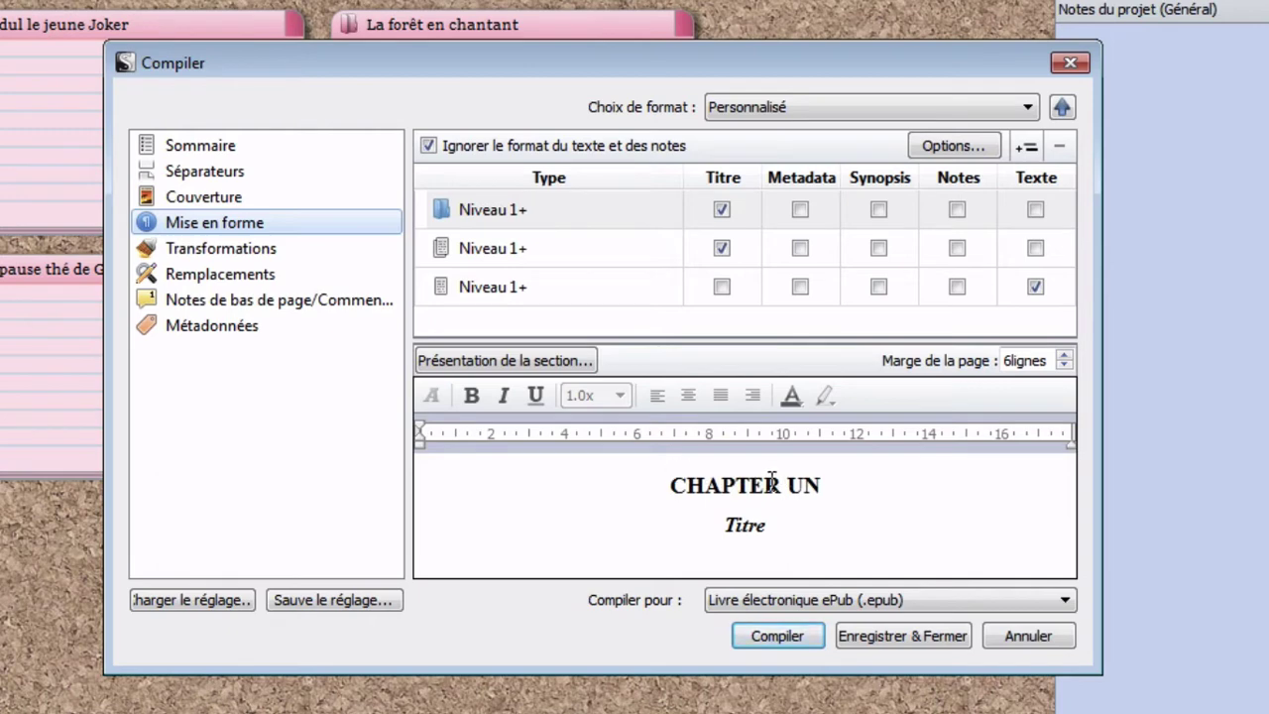
click(483, 211)
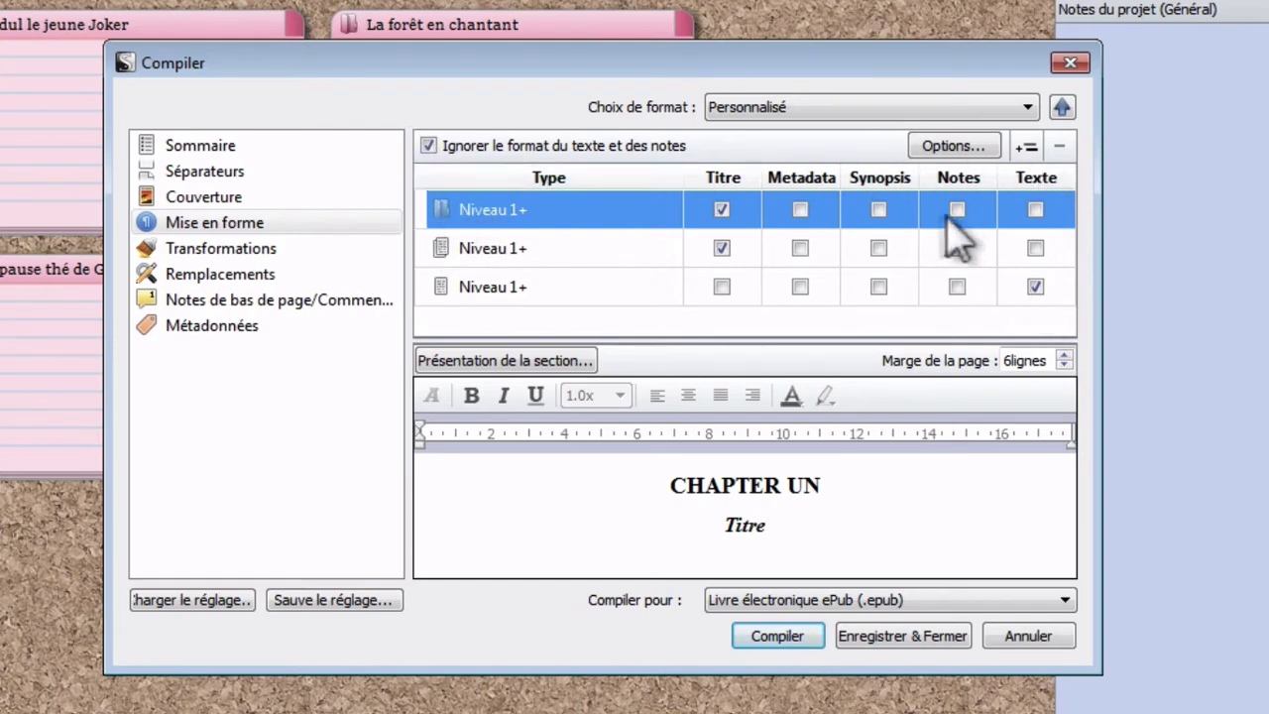
click(480, 363)
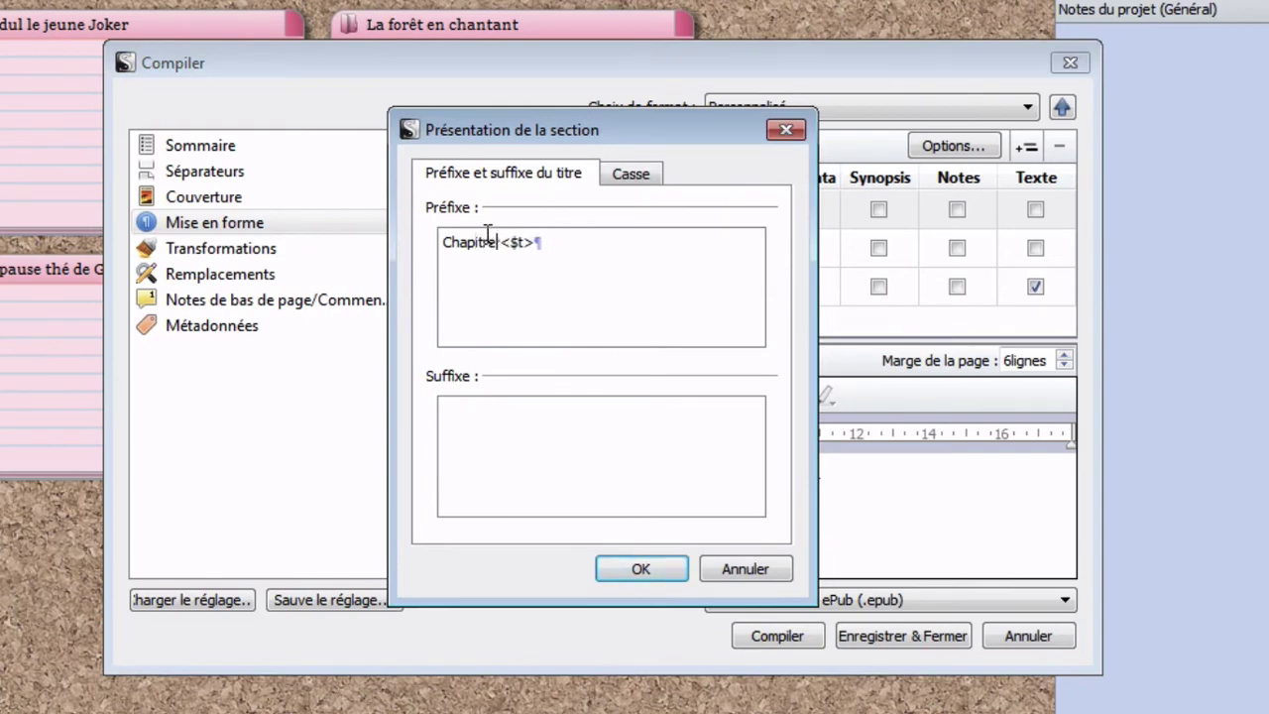
click(649, 567)
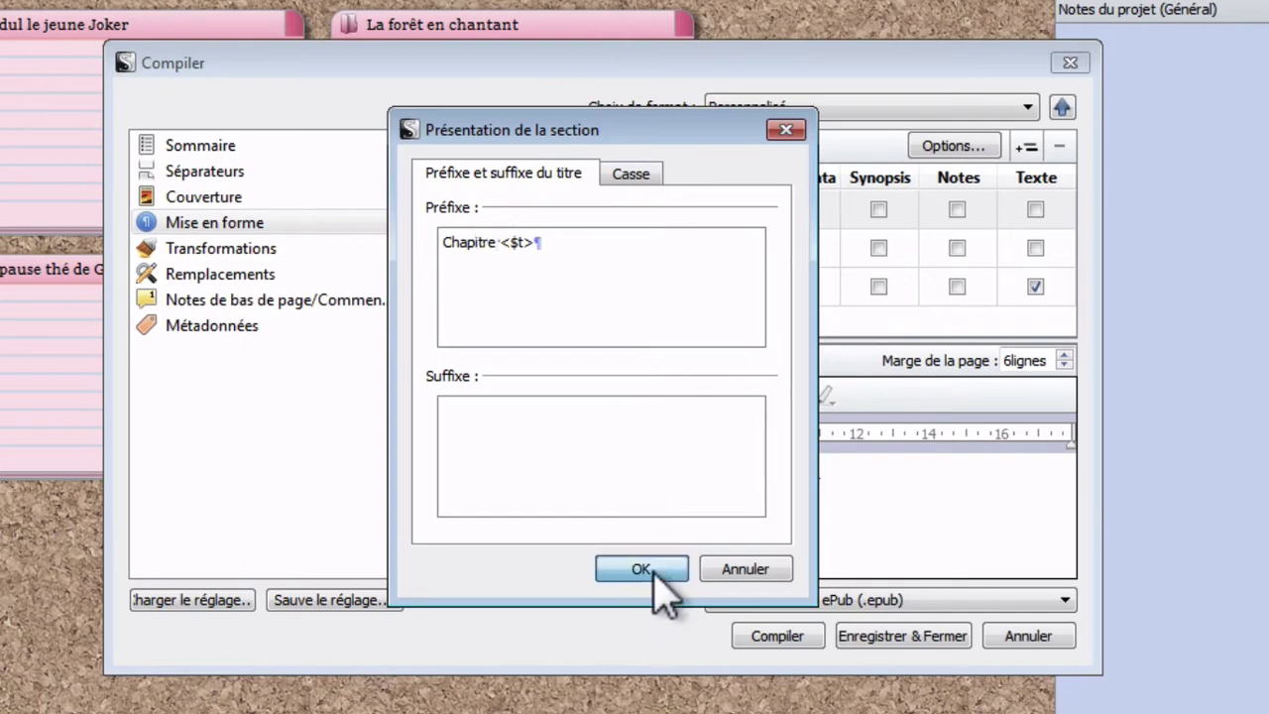
click(776, 636)
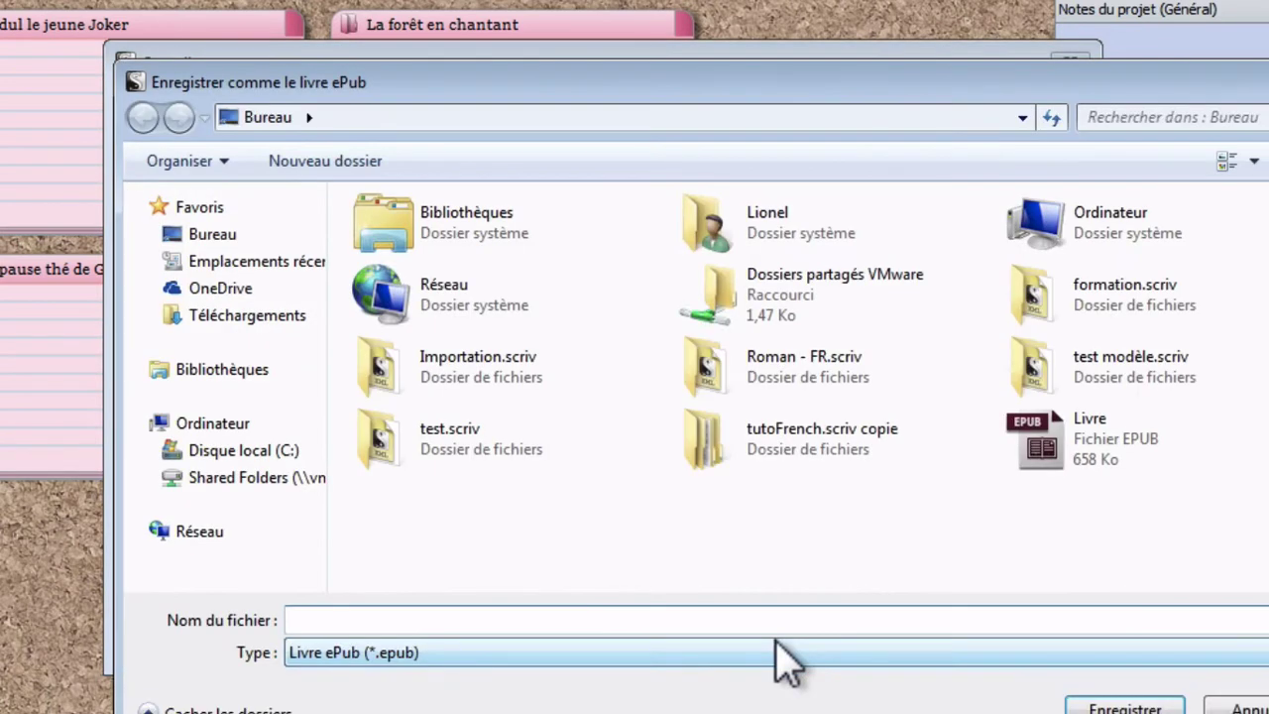
click(1232, 708)
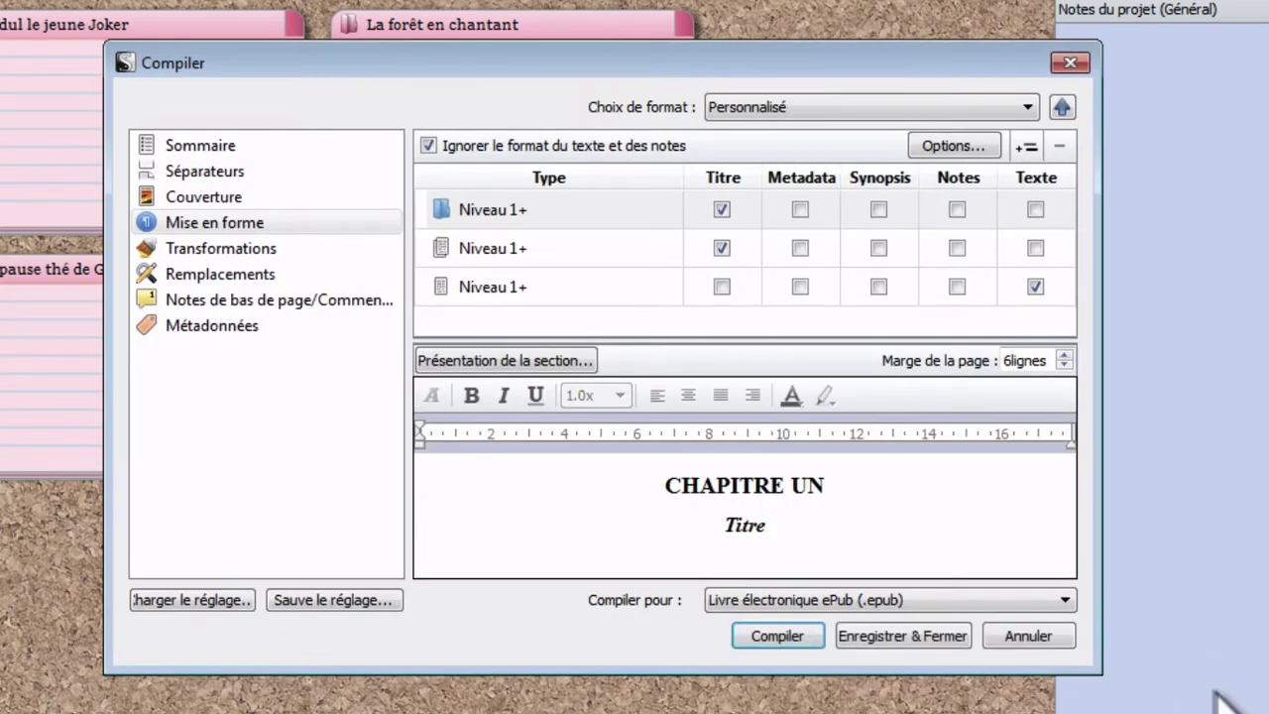
click(221, 177)
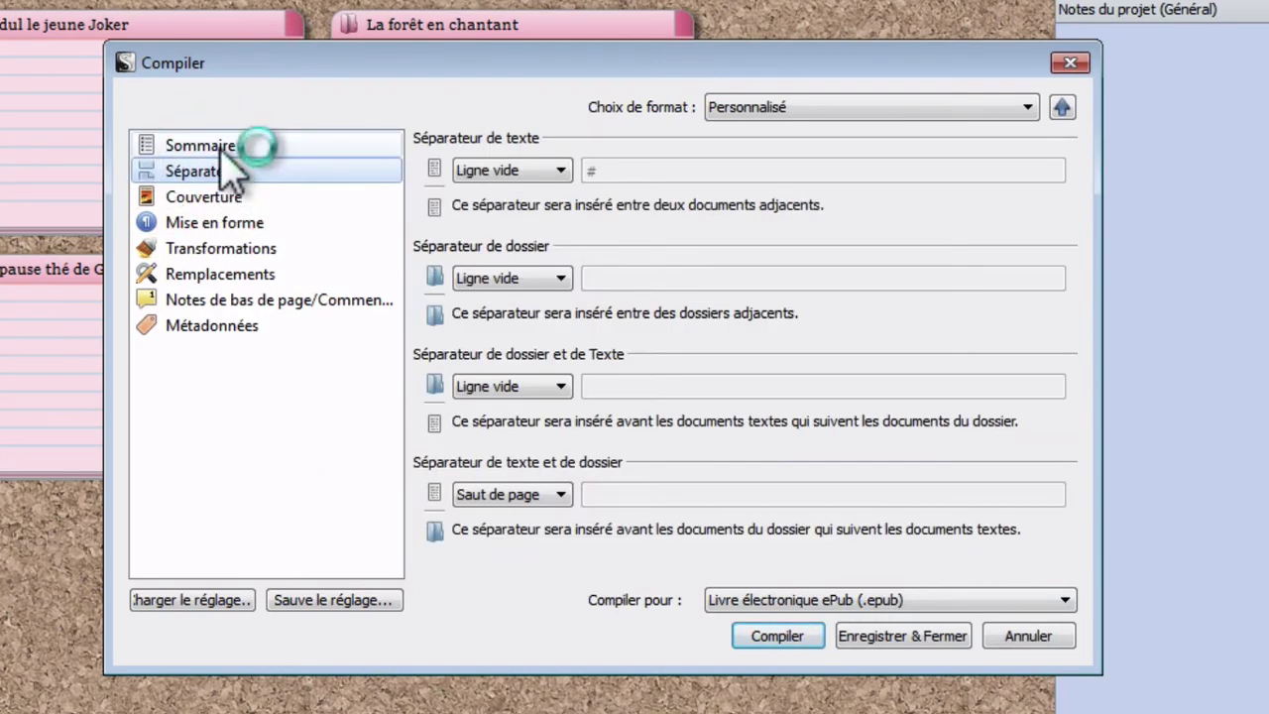
Step: Add the E-Book folder as the compile's preliminary pages in the contents options
click(223, 147)
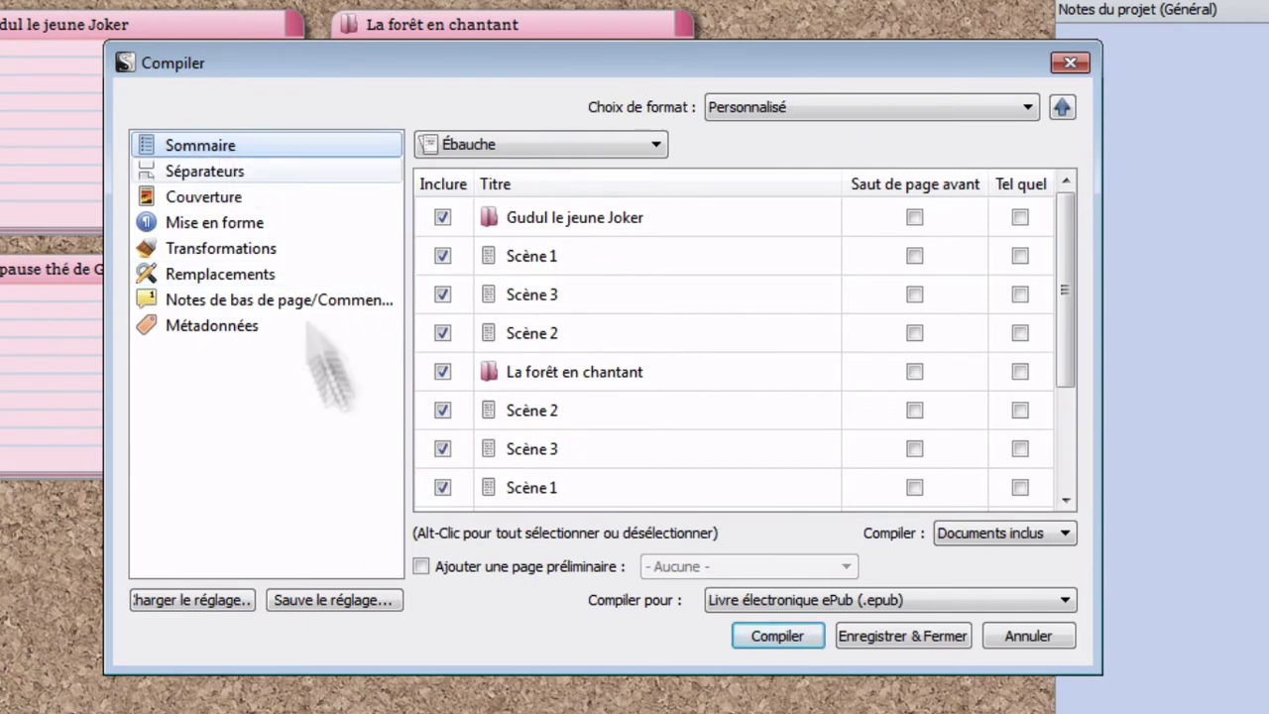
click(420, 566)
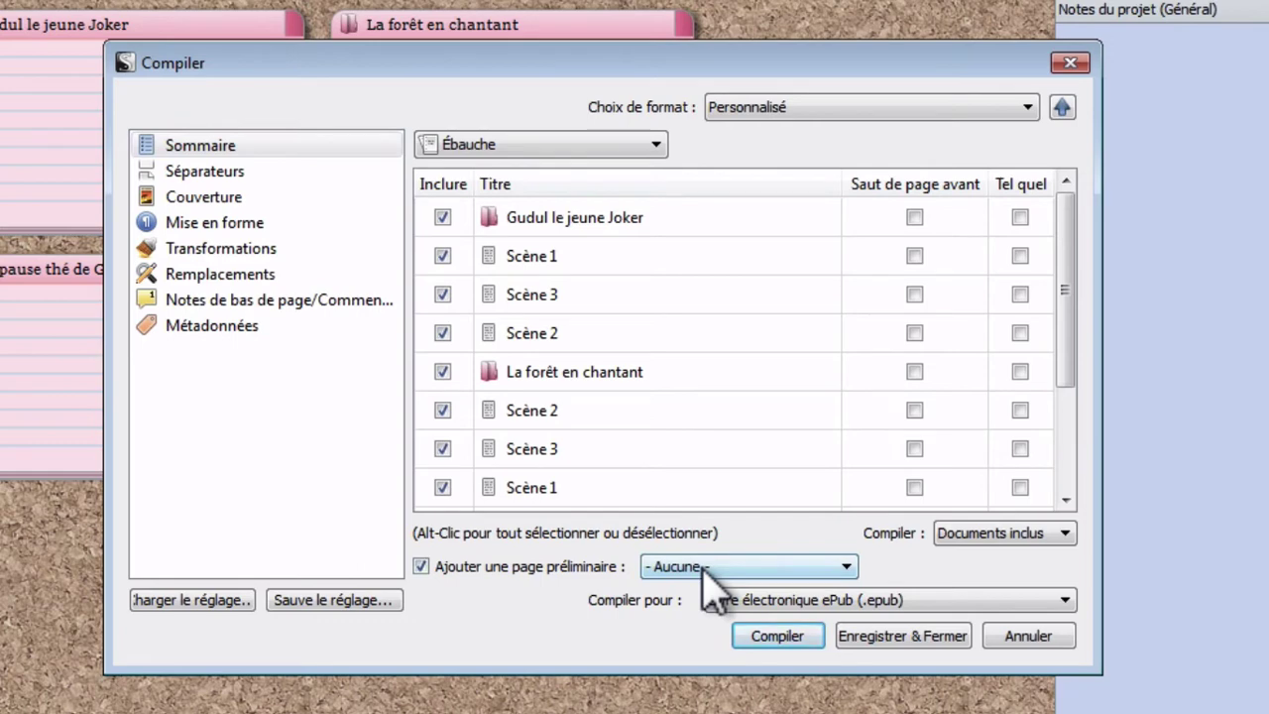
click(703, 568)
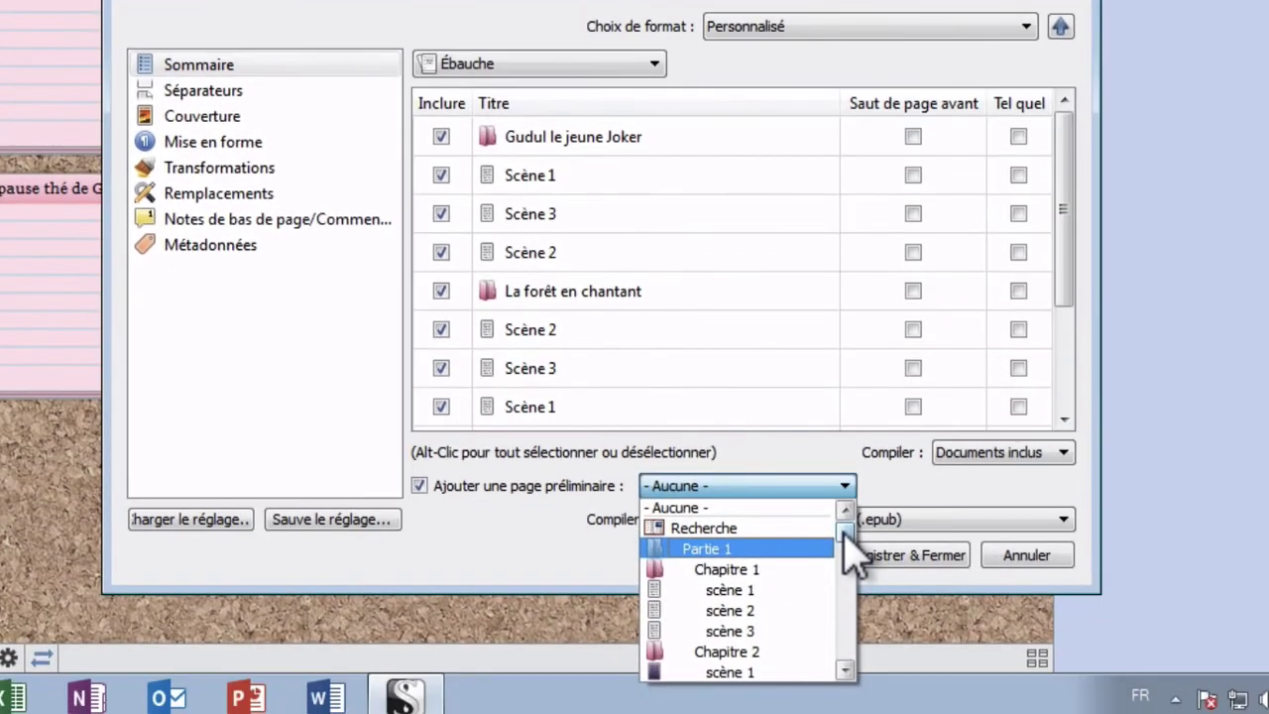
drag(844, 540, 844, 627)
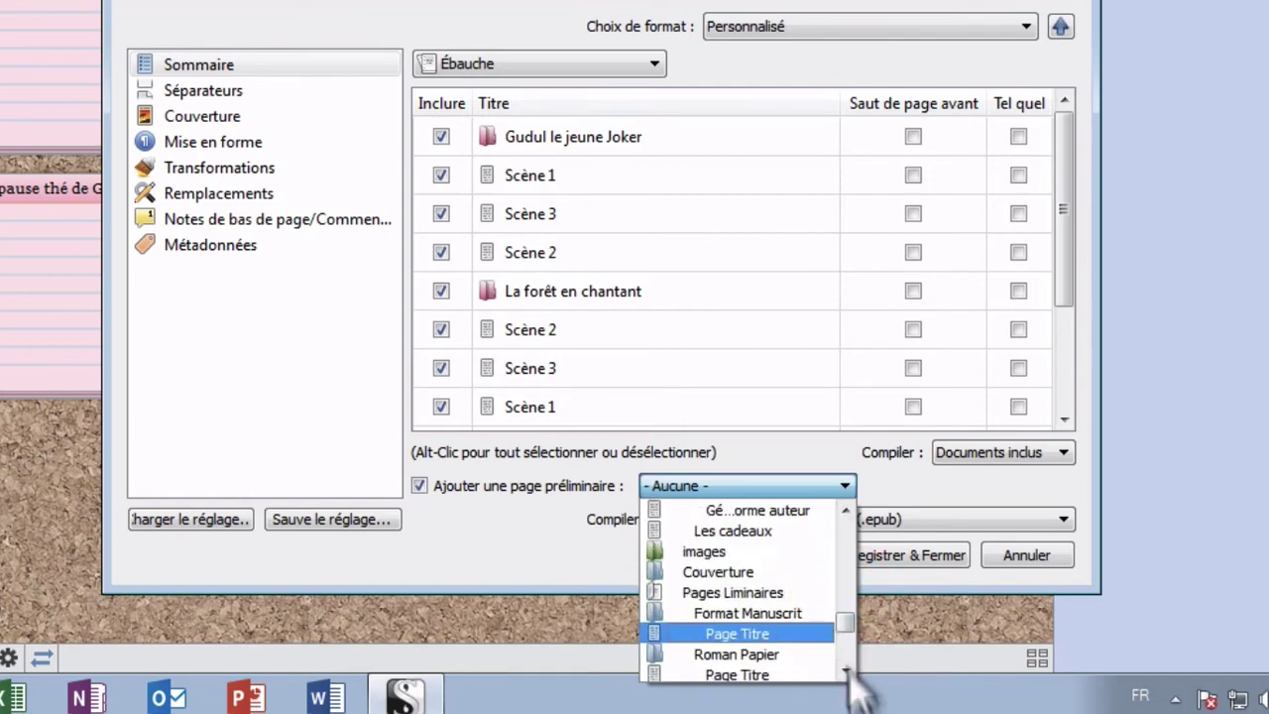
scroll(845, 665, down, 3)
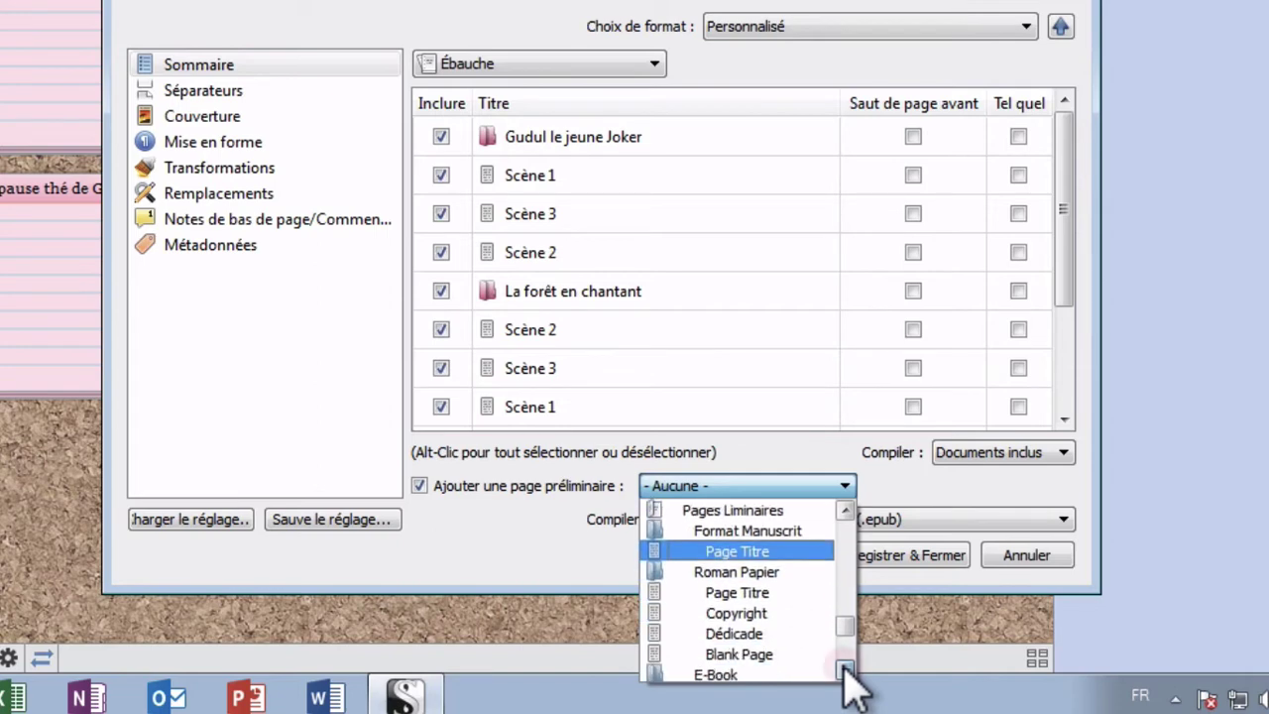
click(731, 593)
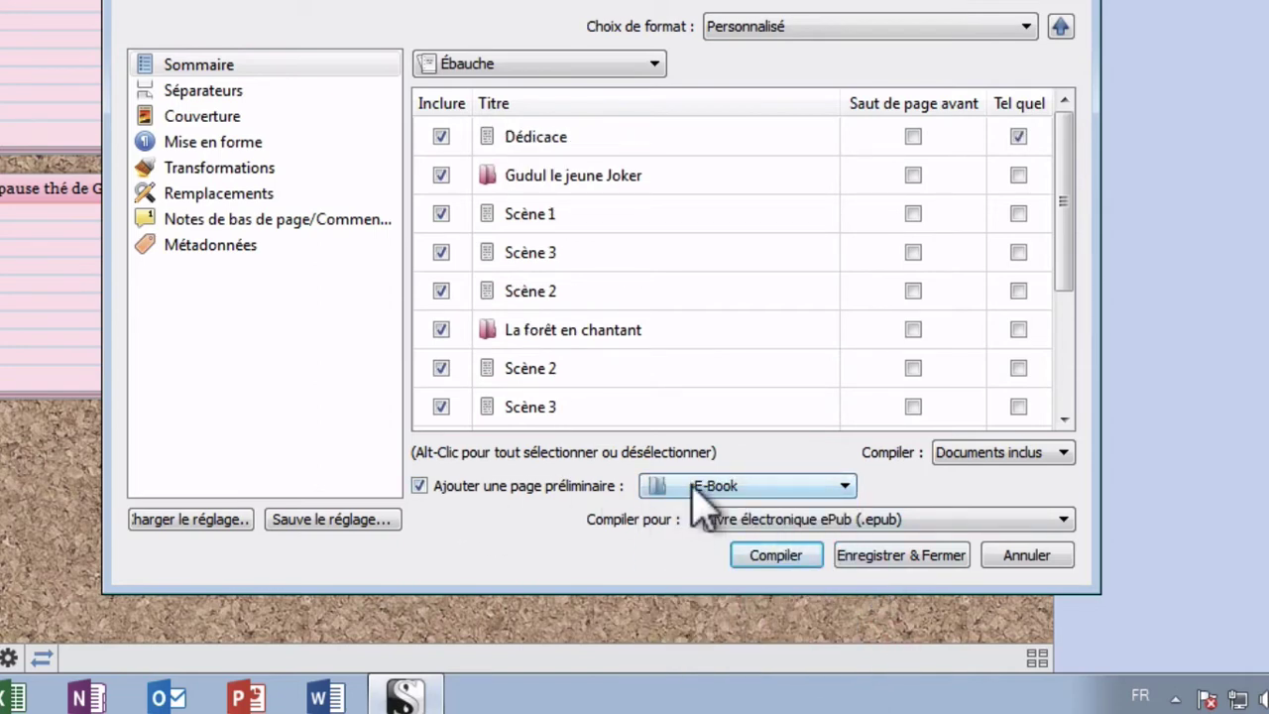
Step: Compile the draft and save the ePub e-book on the desktop as test
click(773, 557)
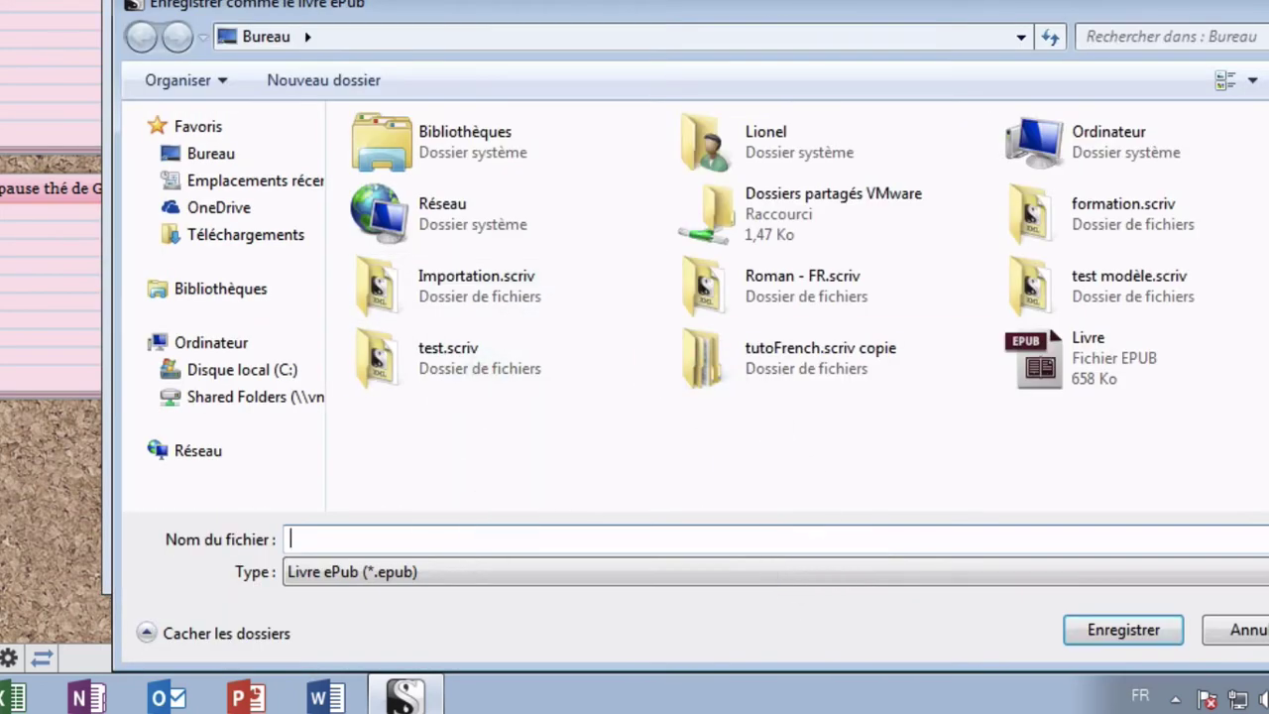
text(test)
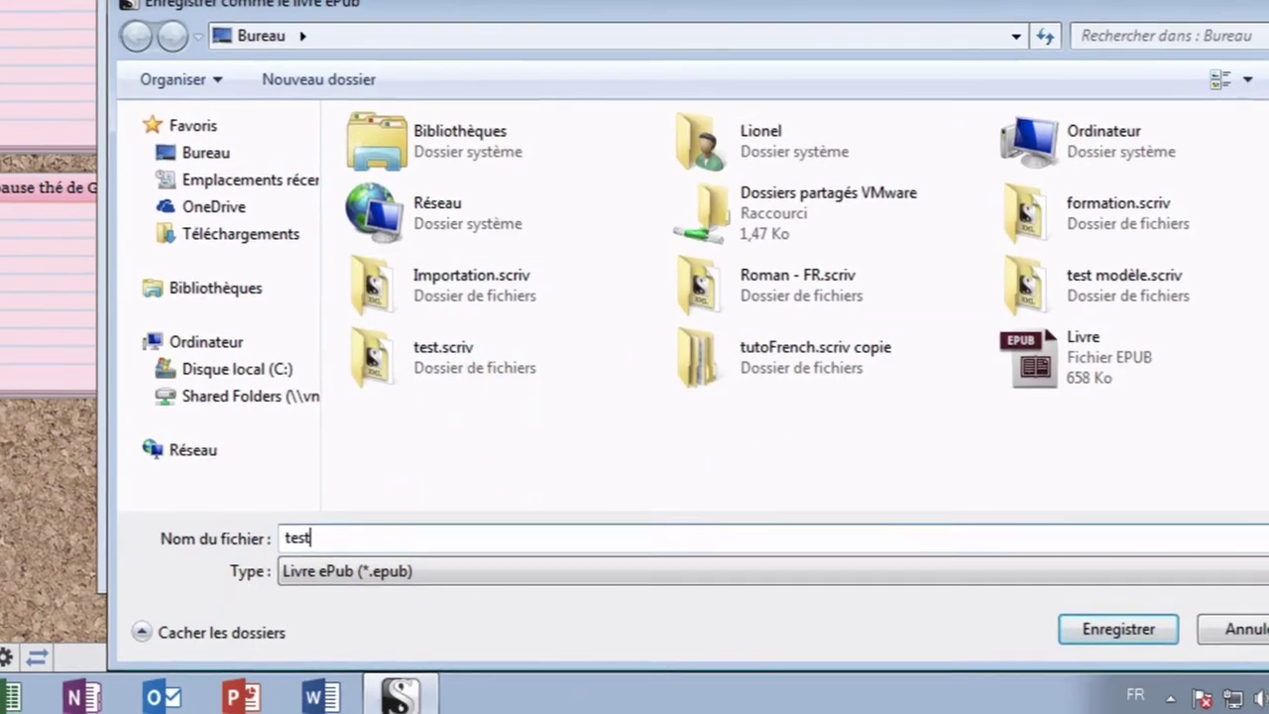
click(1068, 622)
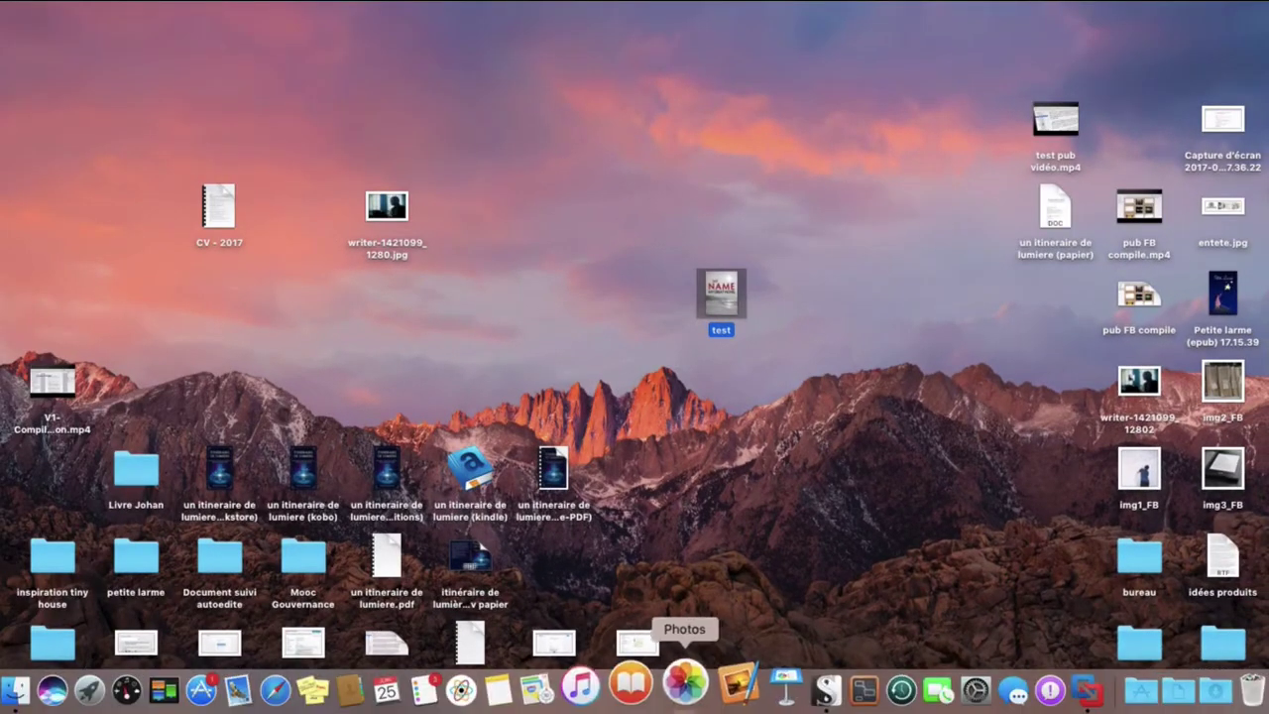
Step: Switch to Scrivener on Mac and open the recent project Webinaire.scriv, continuing without making a copy
click(795, 683)
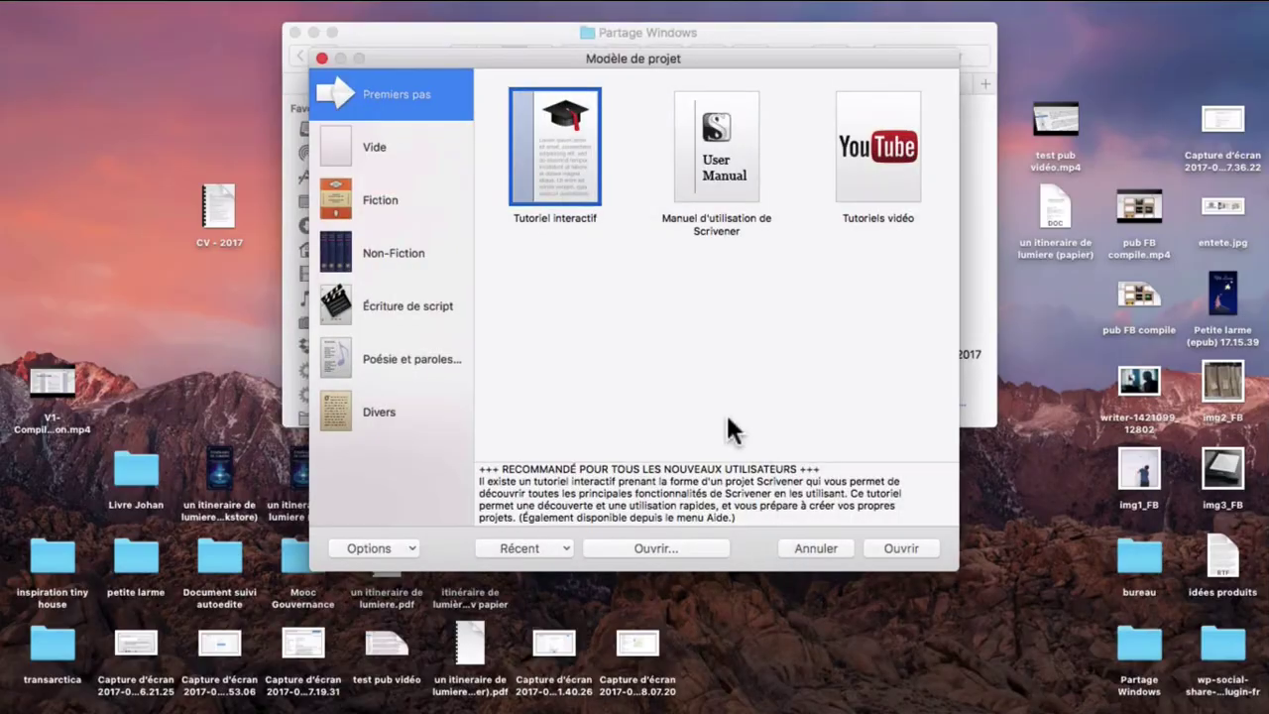
click(521, 546)
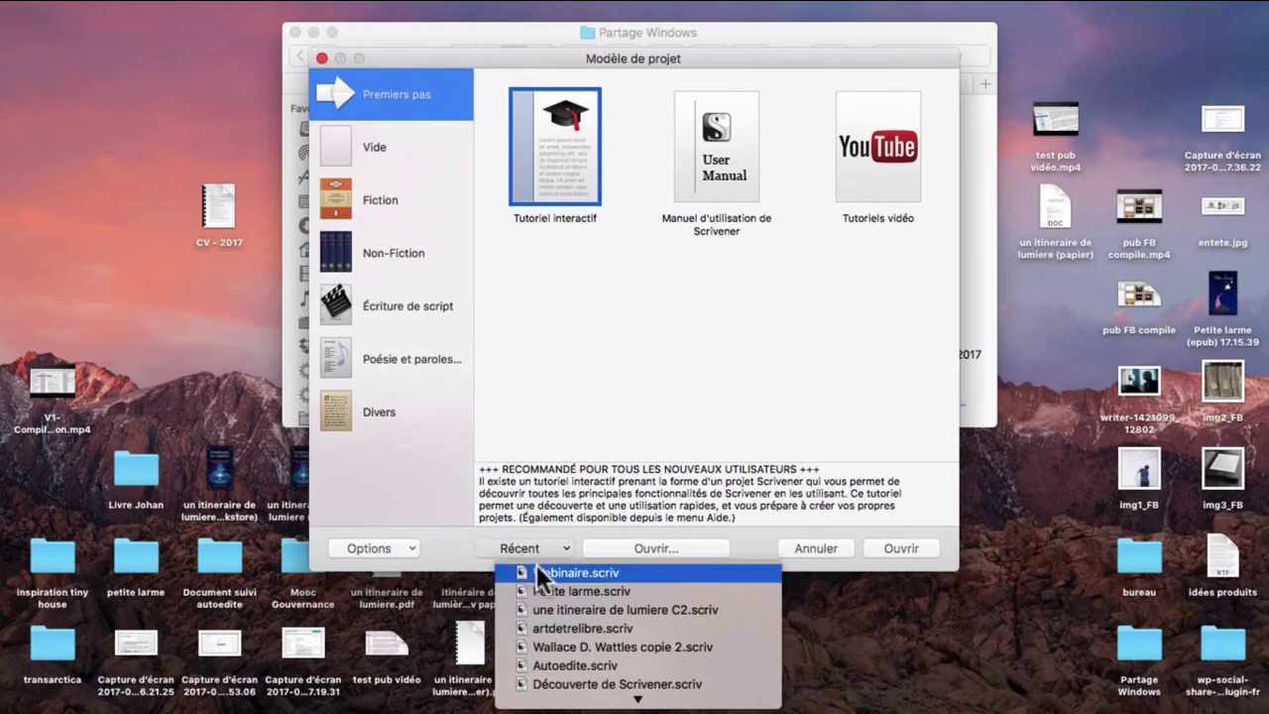
click(543, 573)
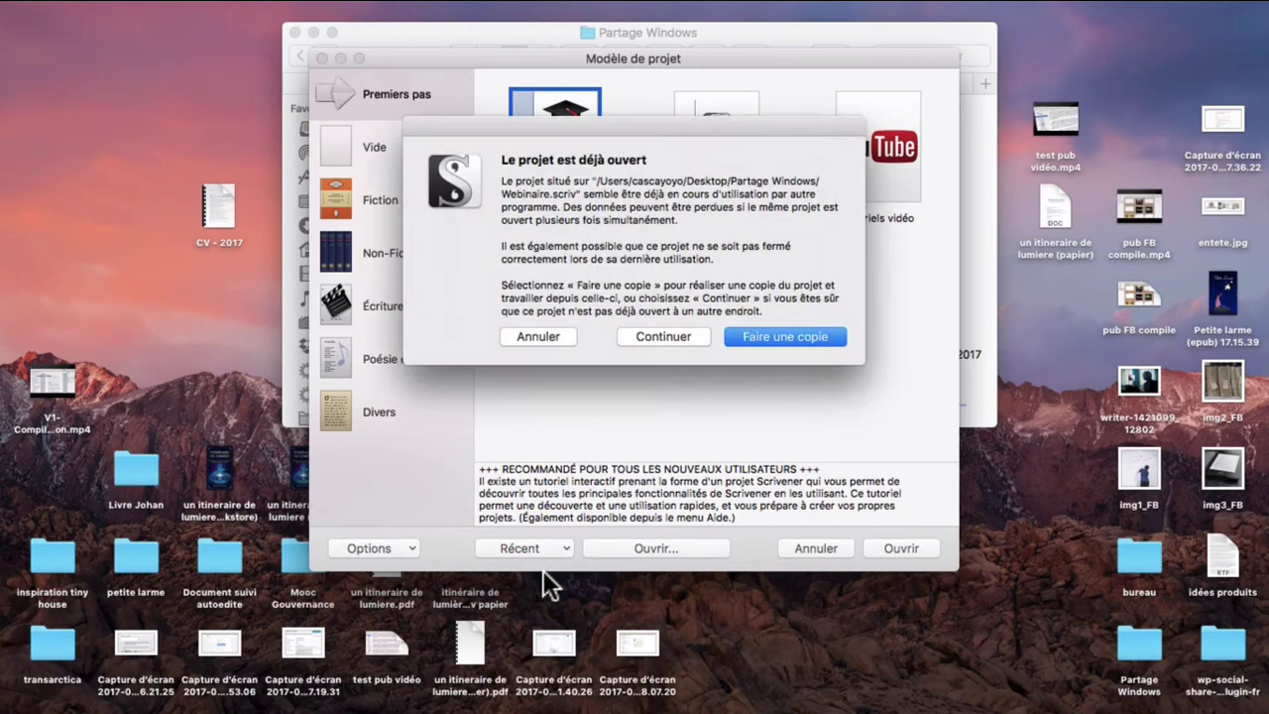
click(674, 333)
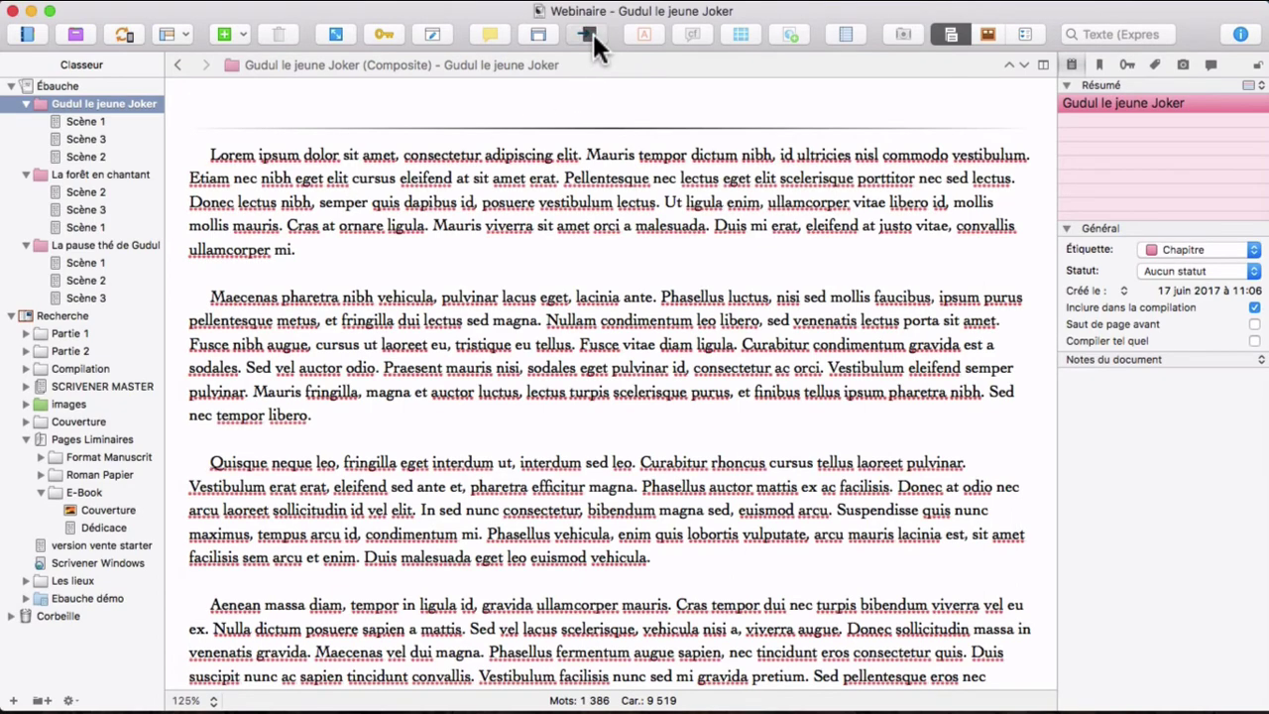
Step: Open the full compile options and examine the separator, cover, formatting, title adjustment, layout and transformation settings for the e-book
click(592, 31)
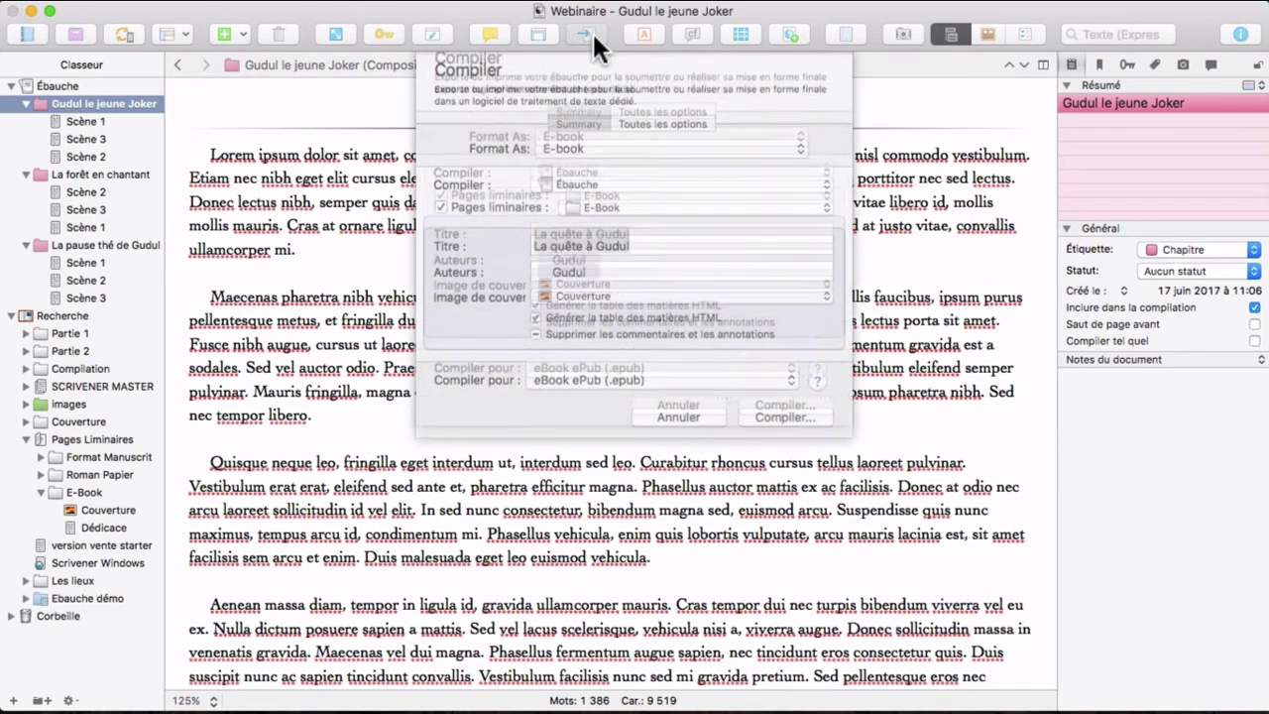
click(666, 125)
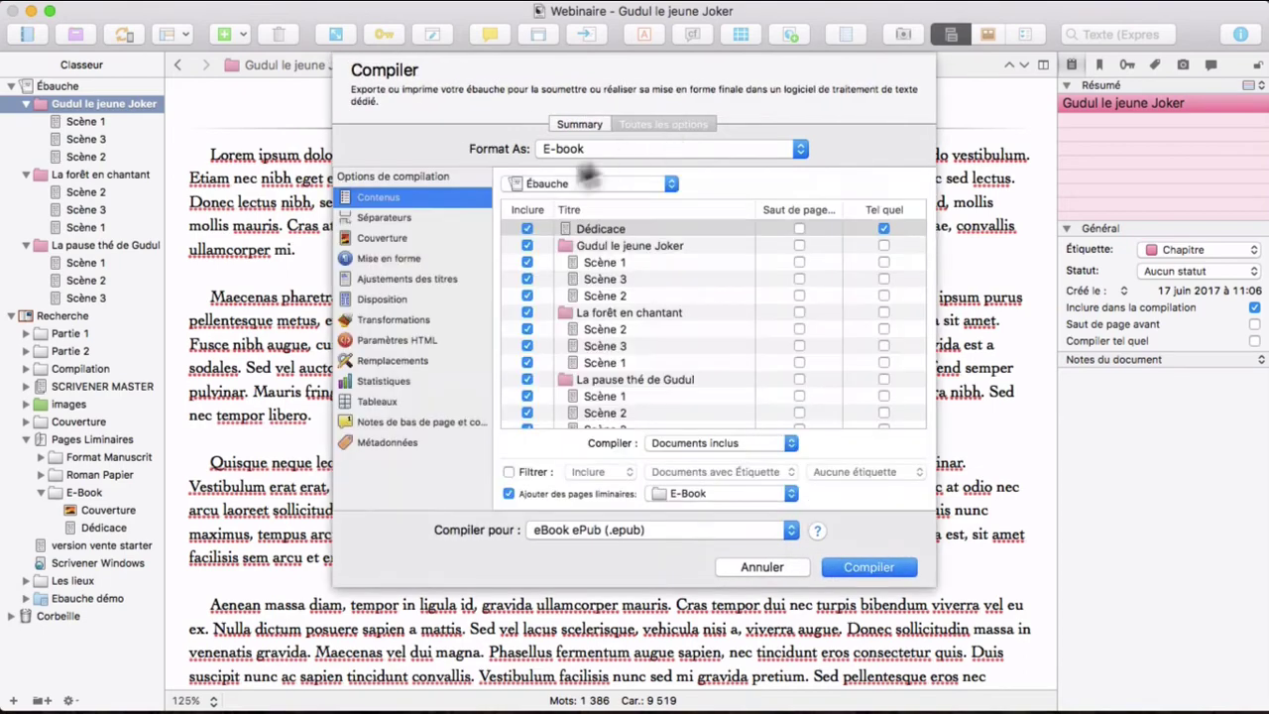
click(402, 214)
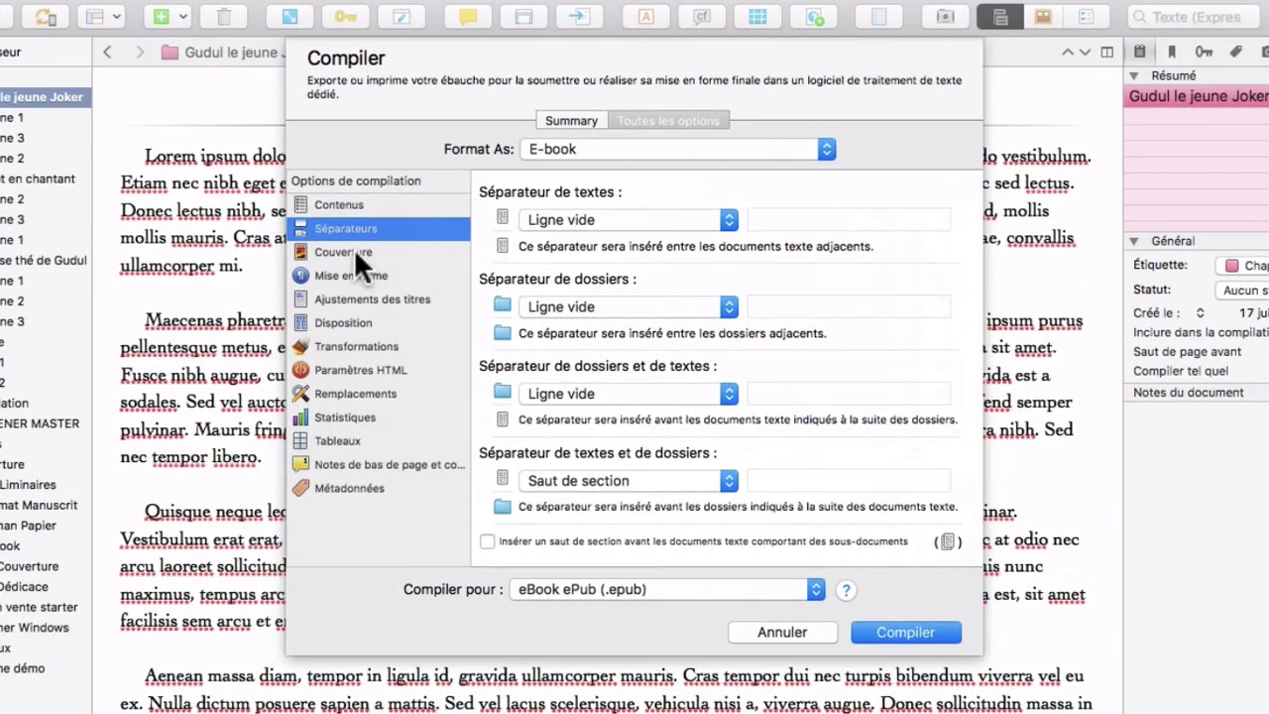
click(390, 236)
click(359, 277)
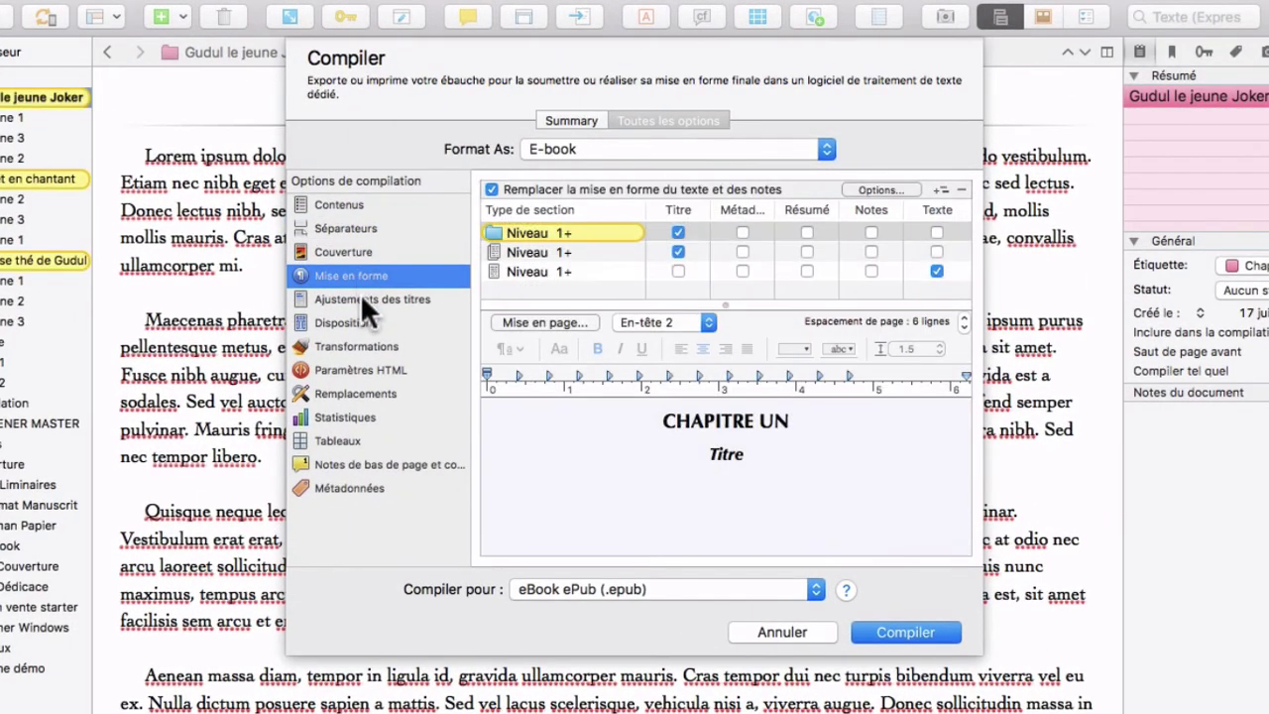
click(361, 295)
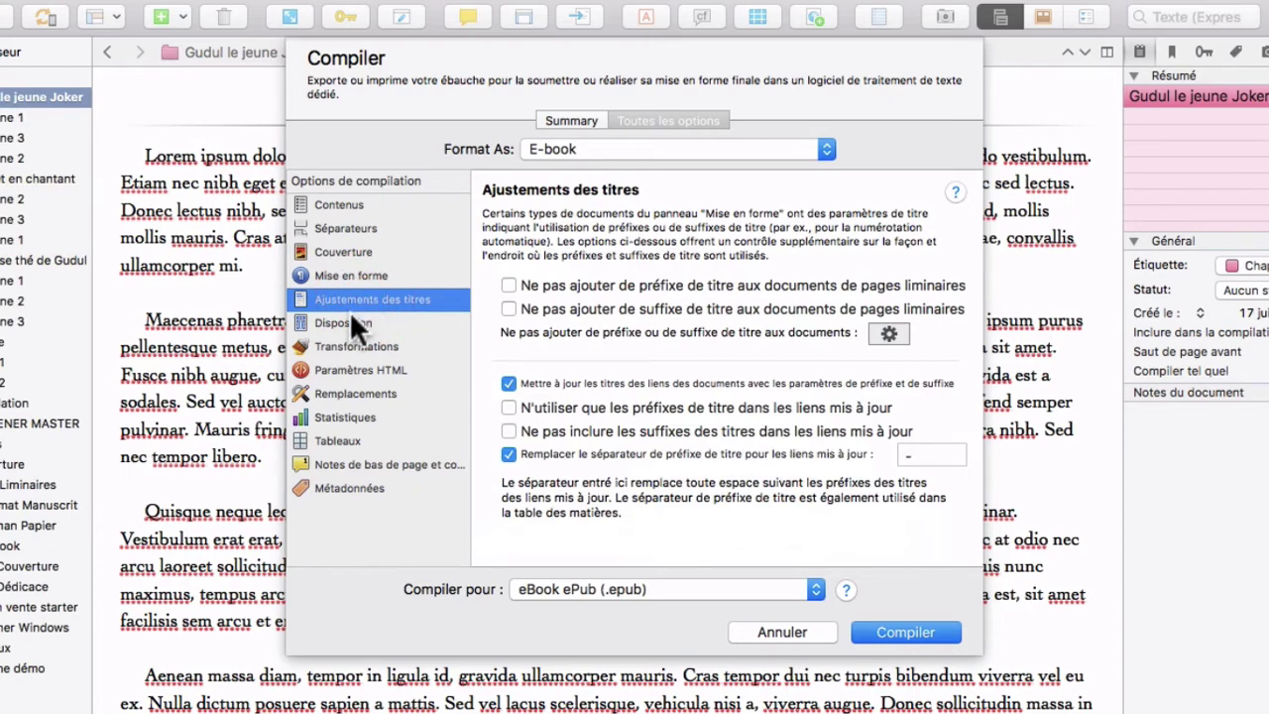
click(348, 320)
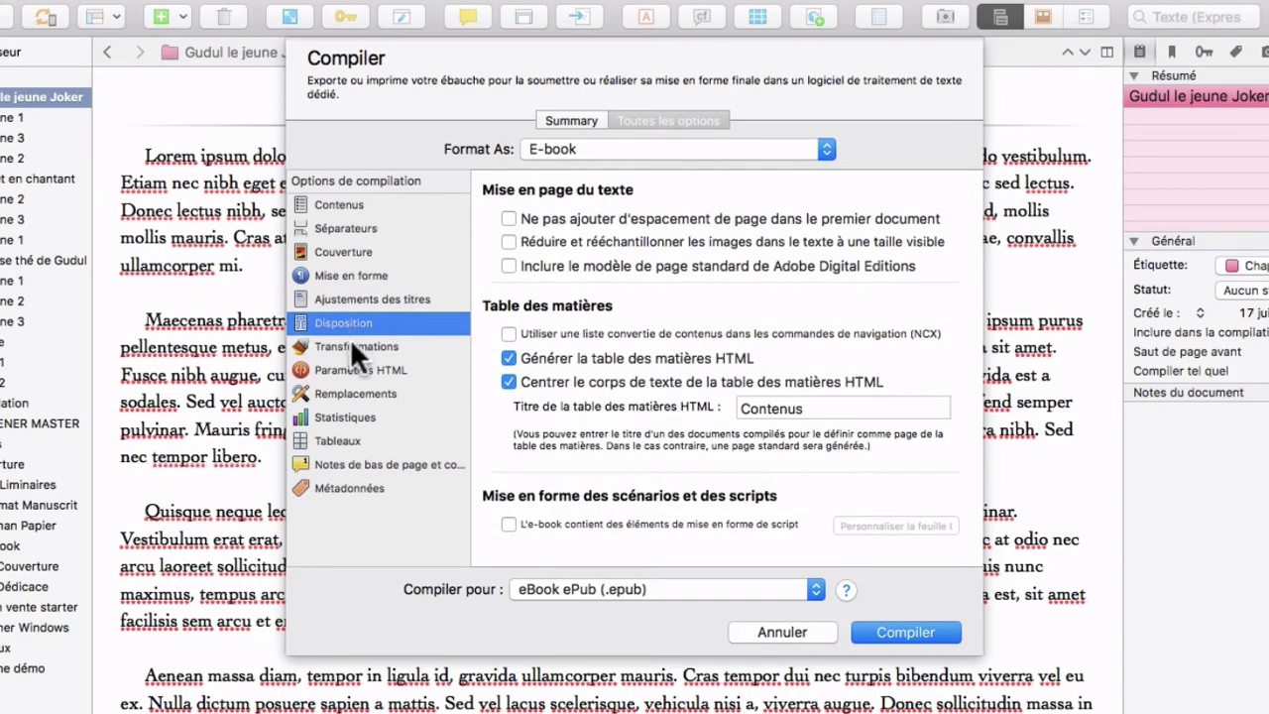
click(352, 349)
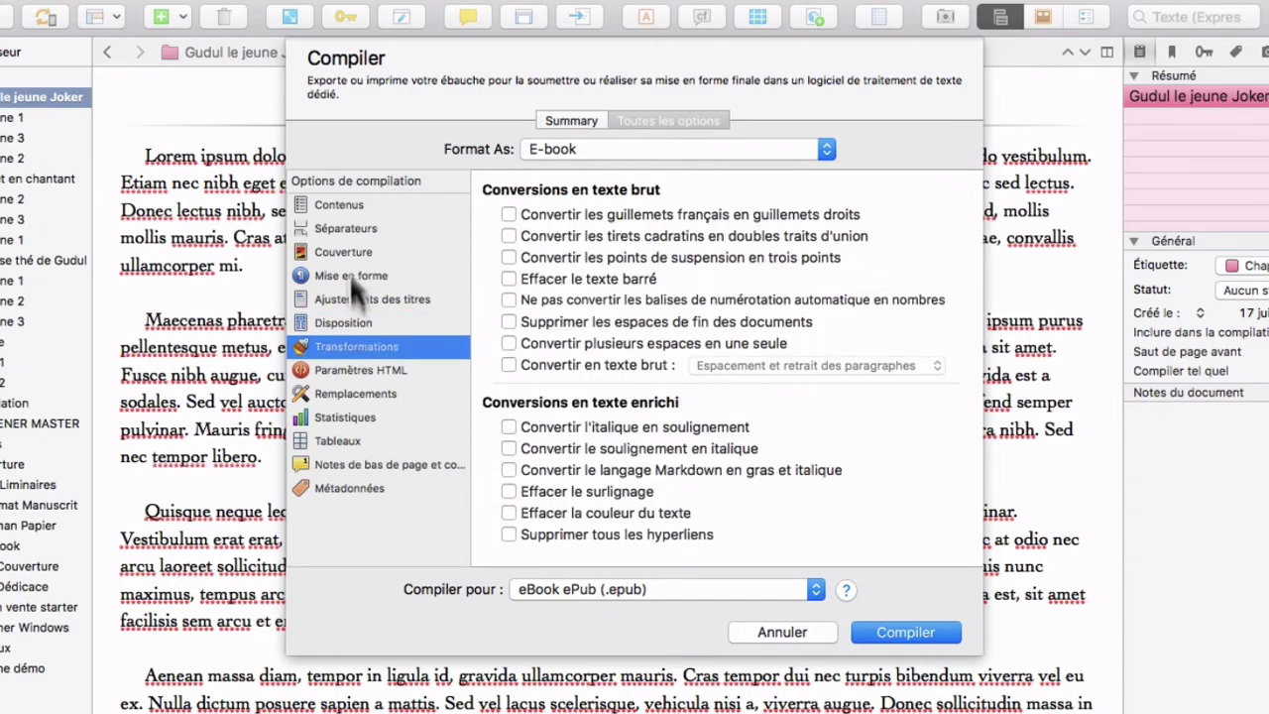